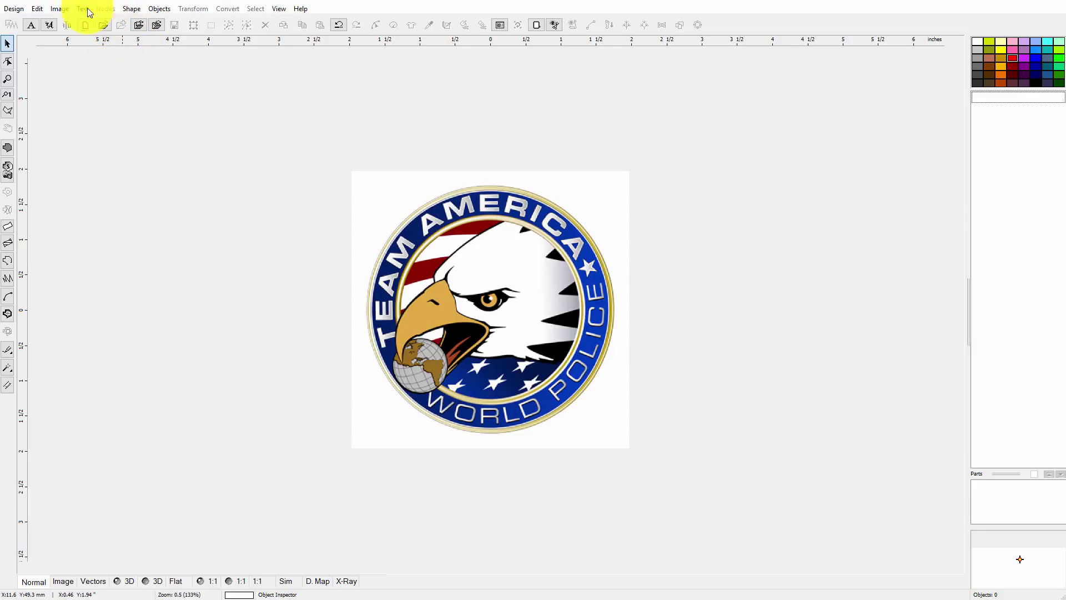
{"action": "left_click", "coordinate": [58, 11]}
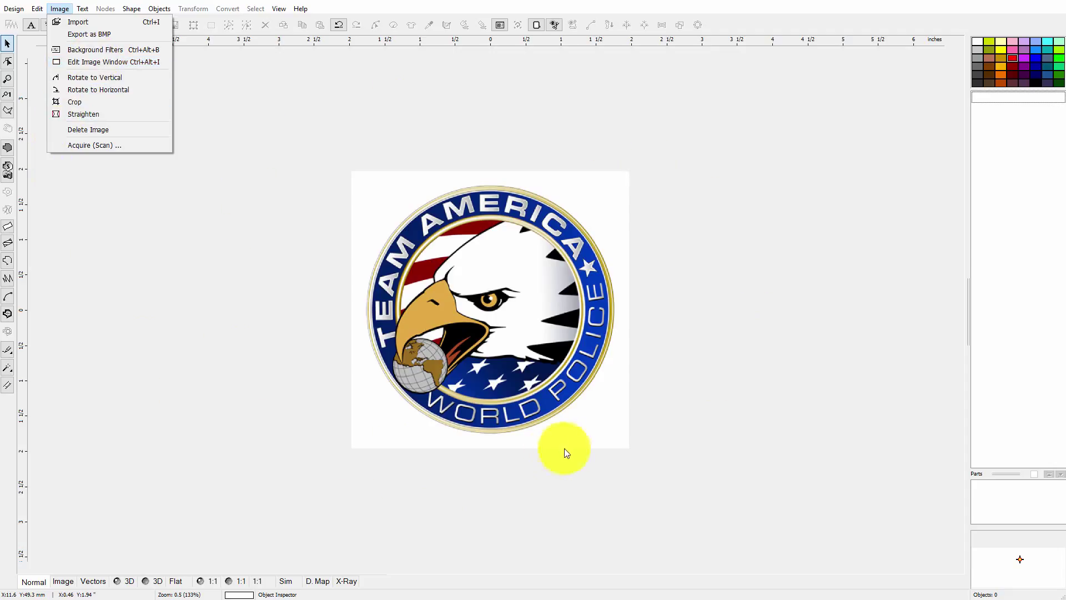
{"action": "left_click", "coordinate": [610, 442]}
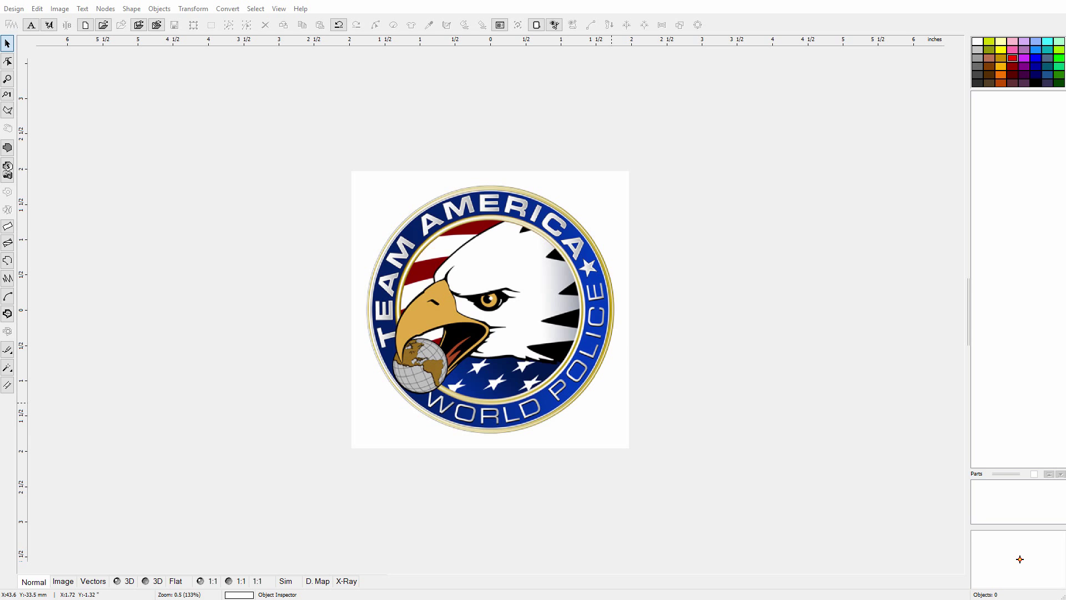
- Compare the embroidered sample images TEAM~Q36.JPG and TEAM~BC1.JPG with the original Team America logo by placing each beside it
{"action": "left_click_drag", "start_coordinate": [1065, 17], "coordinate": [487, 187]}
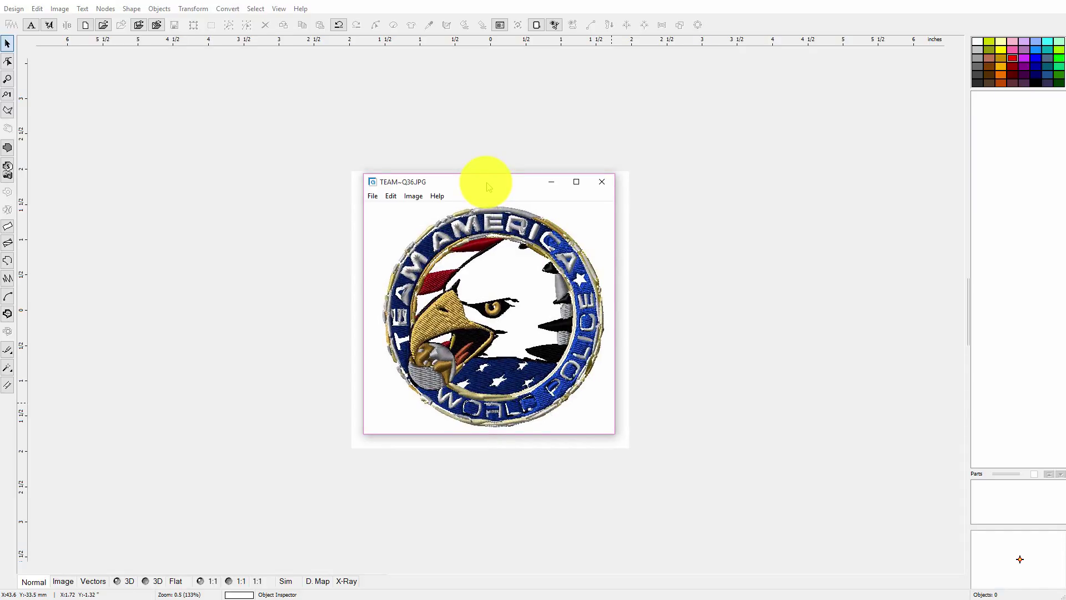
{"action": "left_click_drag", "start_coordinate": [487, 187], "coordinate": [480, 164]}
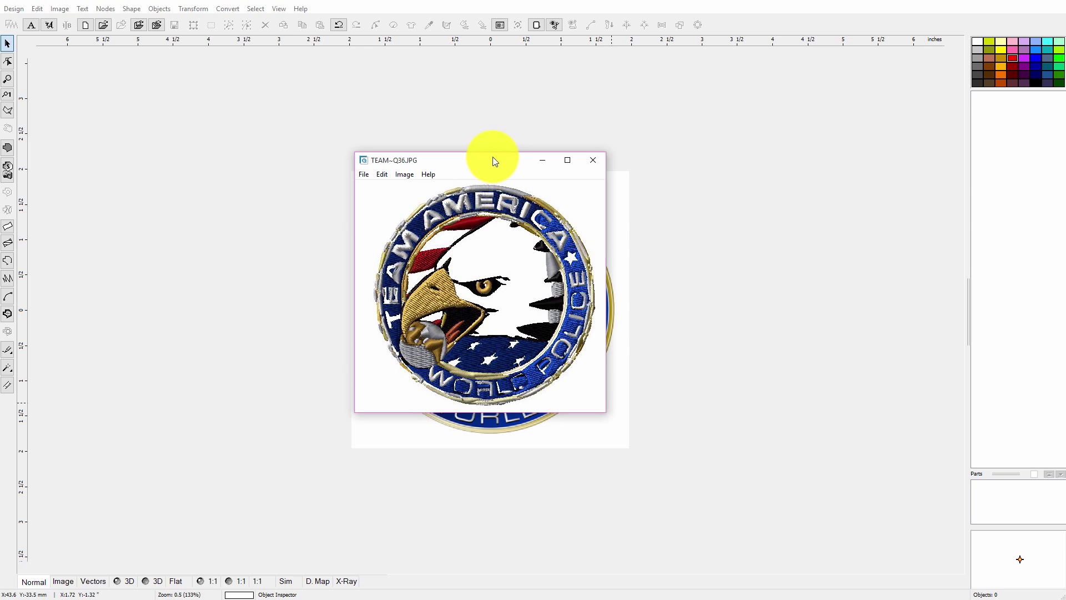
{"action": "left_click_drag", "start_coordinate": [492, 161], "coordinate": [769, 182]}
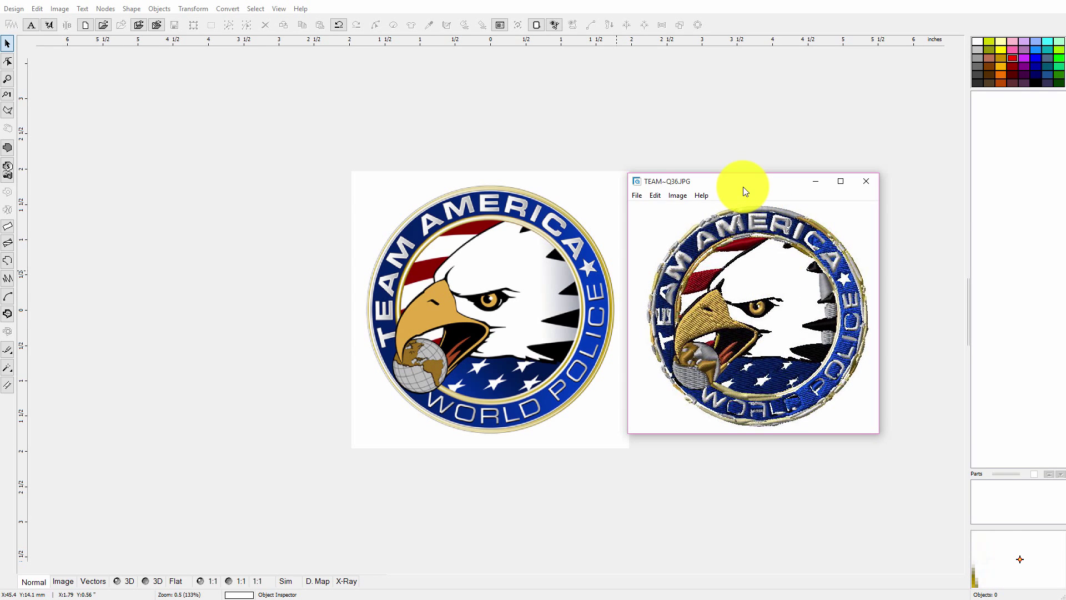
{"action": "left_click_drag", "start_coordinate": [744, 190], "coordinate": [1065, 83]}
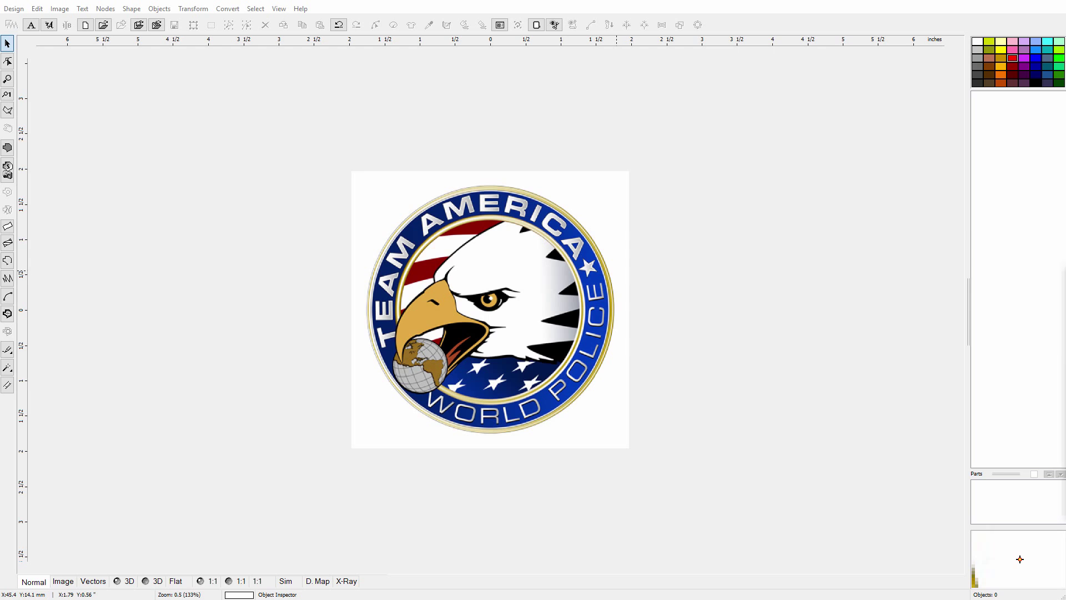
{"action": "left_click_drag", "start_coordinate": [740, 232], "coordinate": [743, 194]}
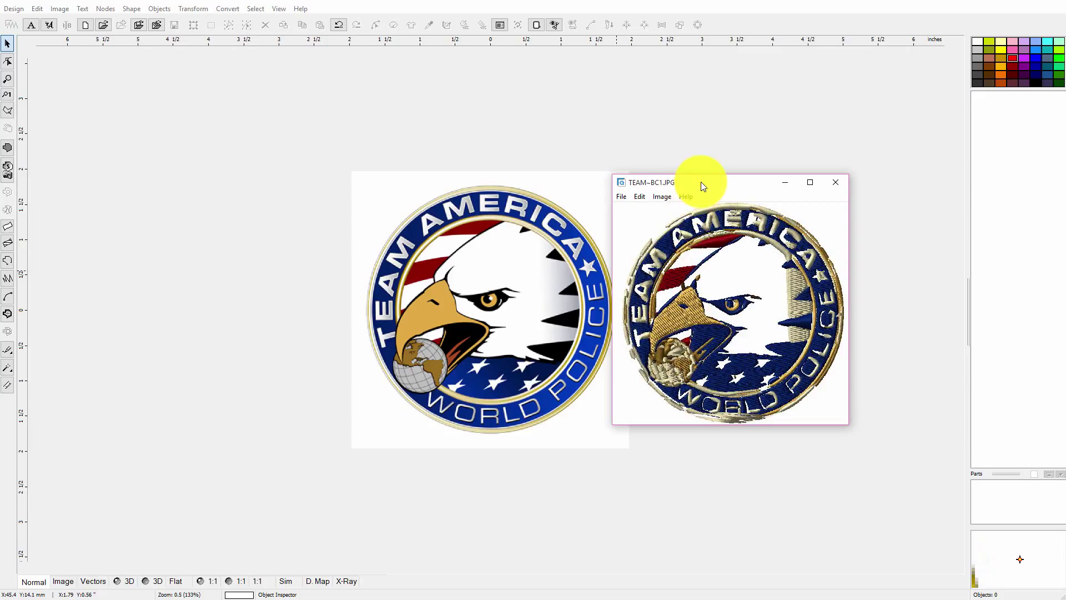
{"action": "left_click_drag", "start_coordinate": [700, 183], "coordinate": [739, 206]}
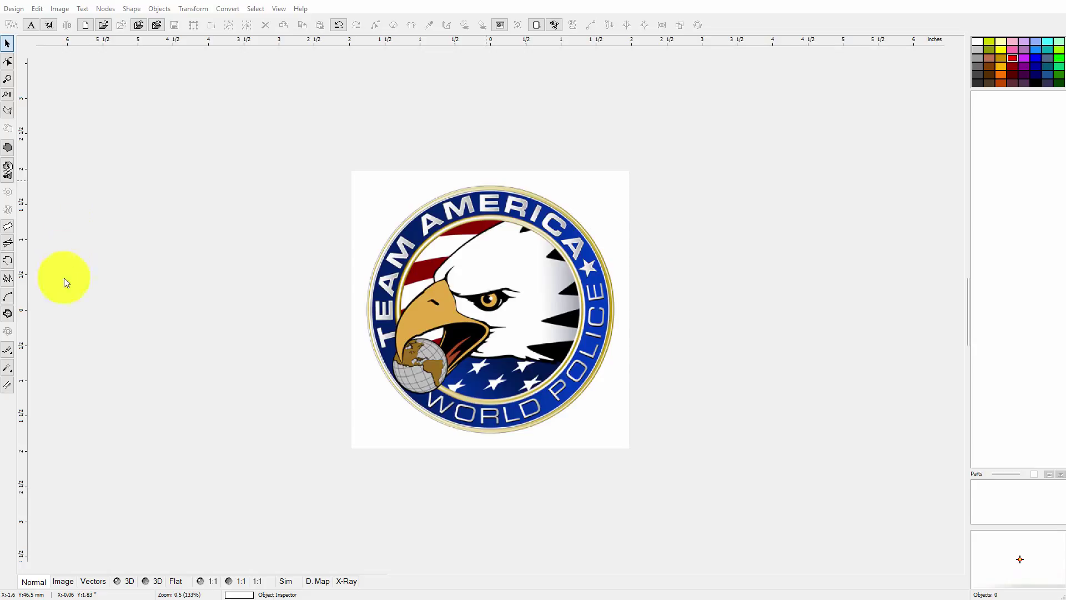
- Trace the white area of the eagle's head as a fill object with tolerance 18, simplicity 3 and auto color
{"action": "left_click", "coordinate": [8, 369]}
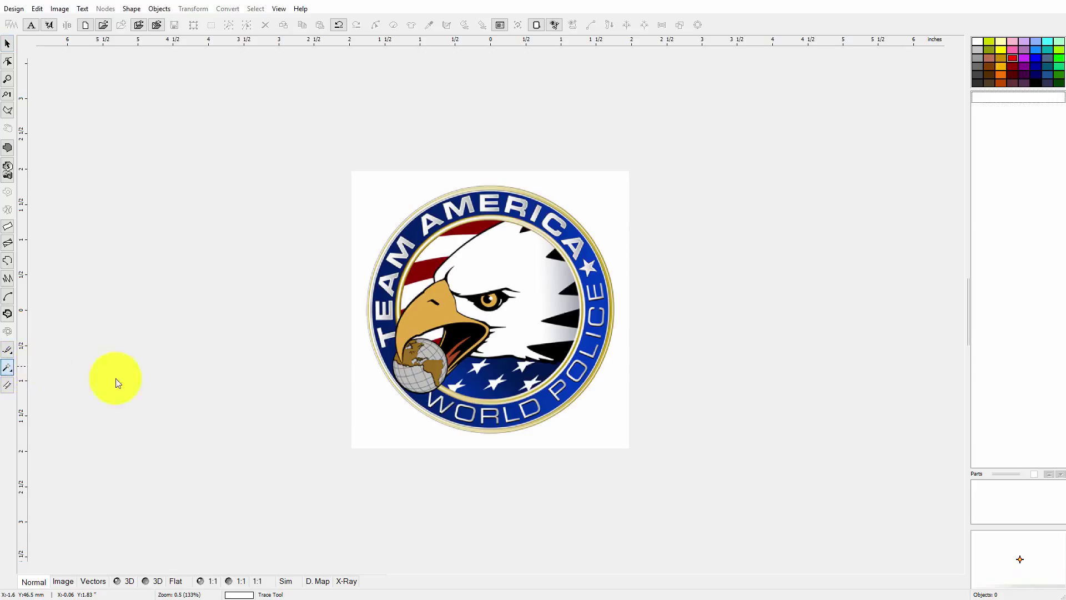
{"action": "left_click", "coordinate": [9, 374]}
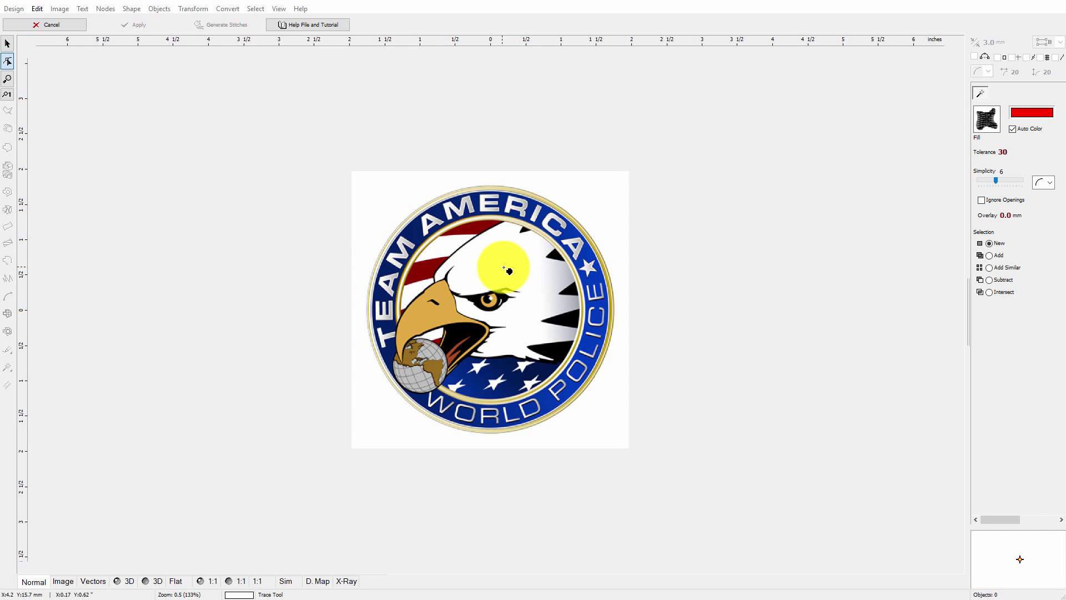
{"action": "left_click", "coordinate": [506, 286]}
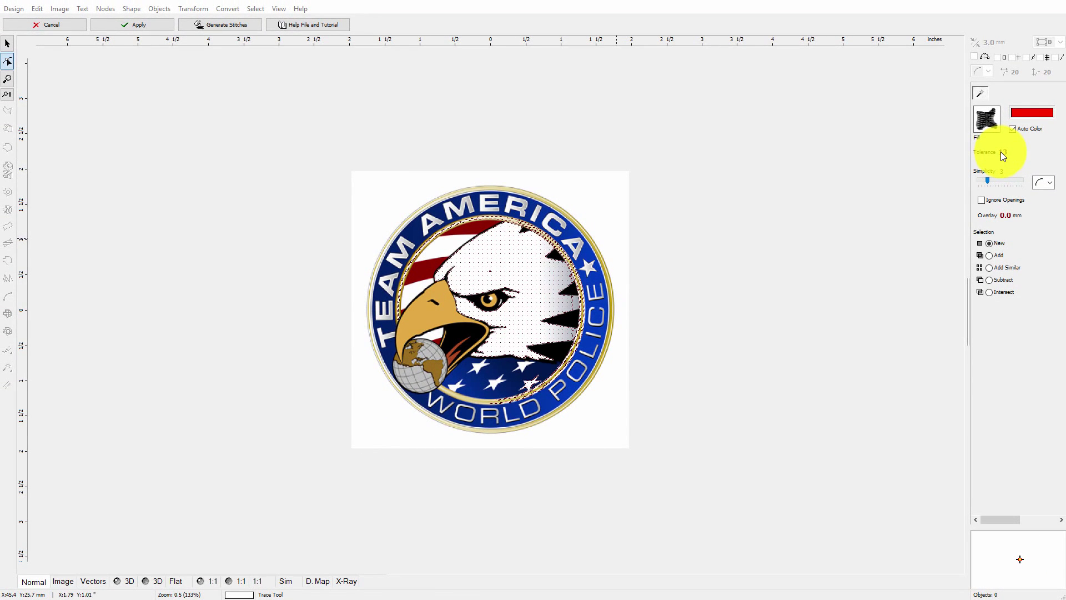
{"action": "scroll", "coordinate": [1003, 155], "scroll_direction": "up", "scroll_amount": 3}
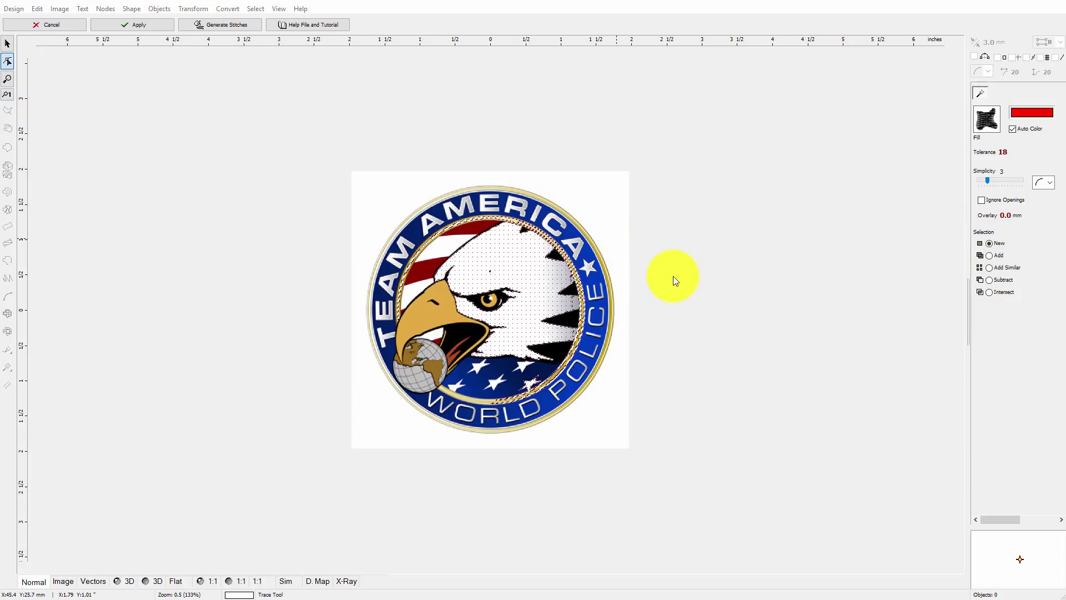
{"action": "key", "text": "Return"}
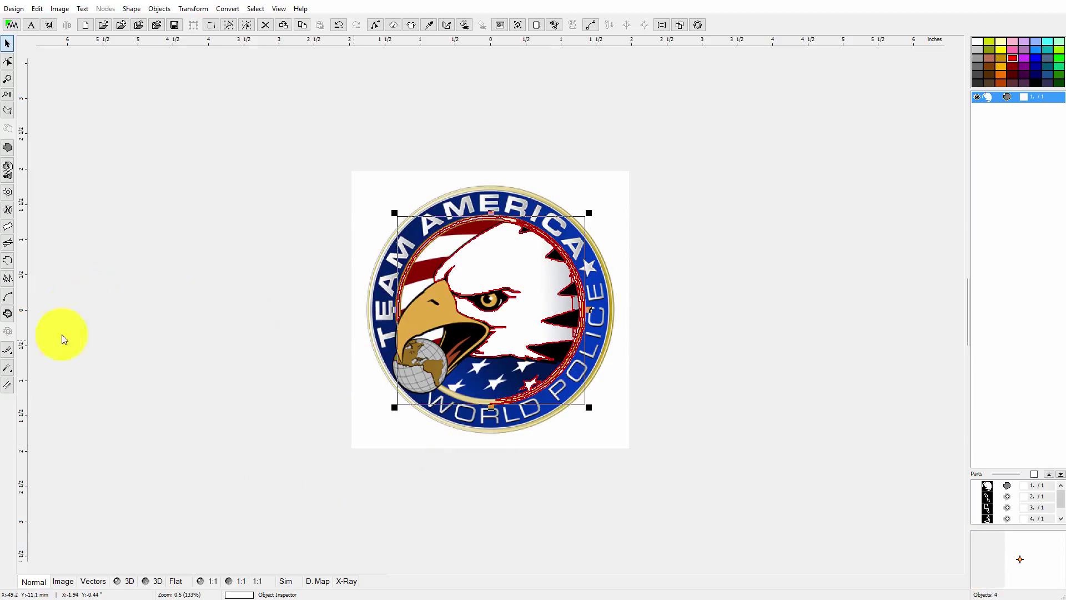
- Trace the eagle's orange-gold beak as fill objects with tolerance 18 and simplicity 3
{"action": "left_click", "coordinate": [9, 371]}
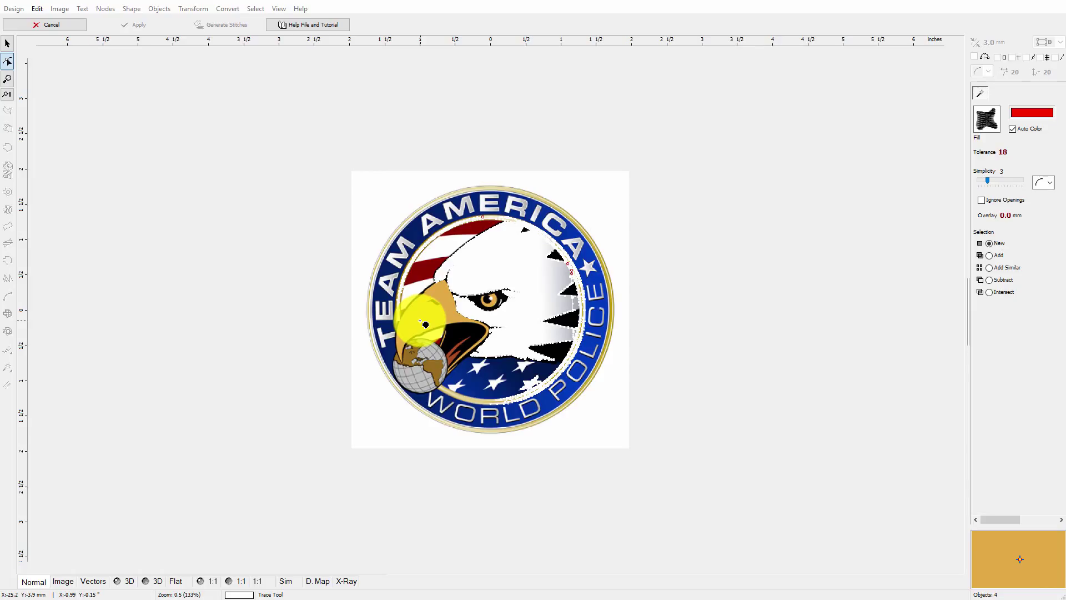
{"action": "left_click", "coordinate": [431, 316]}
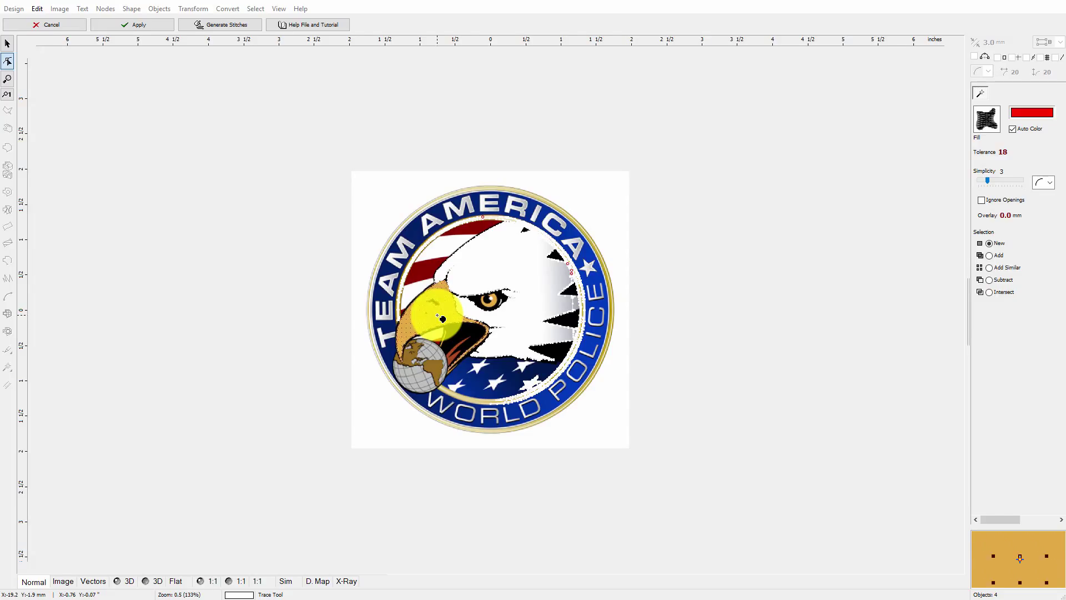
{"action": "key", "text": "Return"}
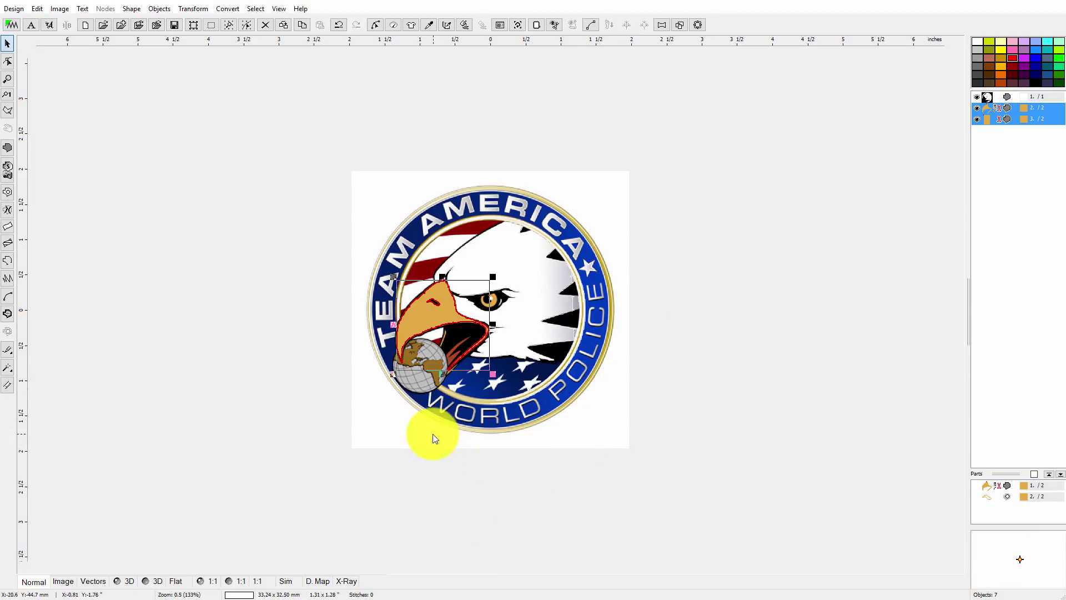
- Select all the traced head and beak objects and generate their stitches
{"action": "key", "text": "Escape"}
{"action": "left_click_drag", "start_coordinate": [385, 162], "coordinate": [643, 433]}
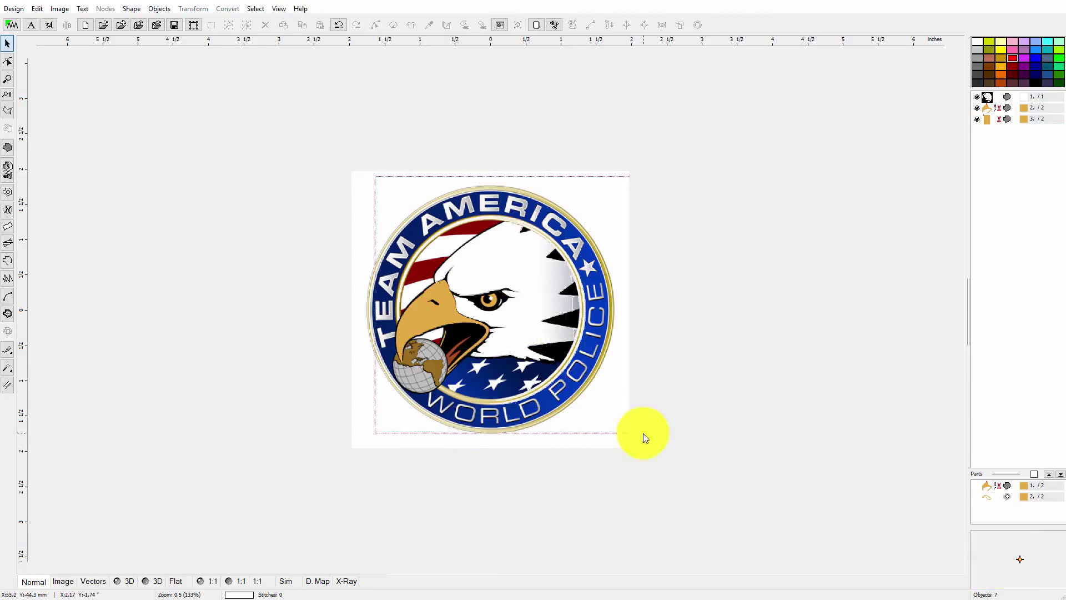
{"action": "left_click", "coordinate": [462, 26]}
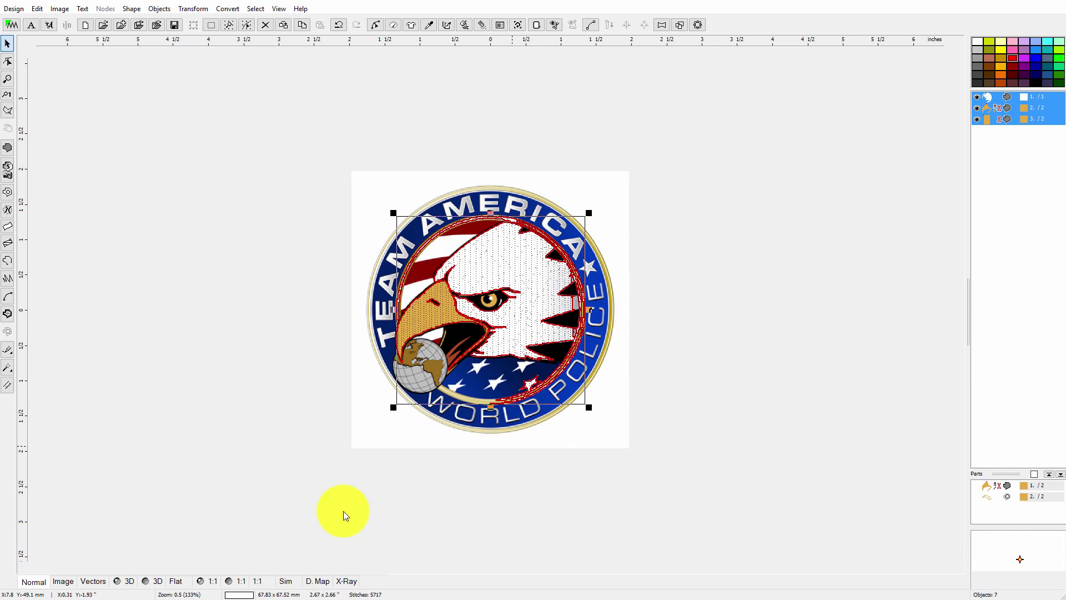
- Inspect the stitched head and beak in the 3D view, checking the white head object, and return to the Normal view
{"action": "left_click", "coordinate": [123, 584]}
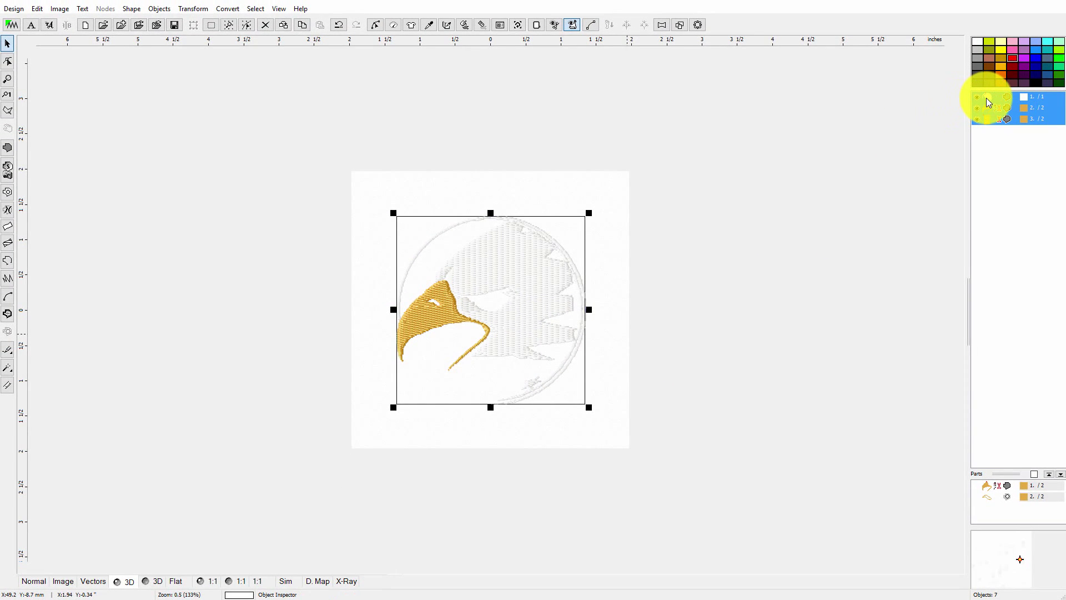
{"action": "left_click", "coordinate": [988, 97]}
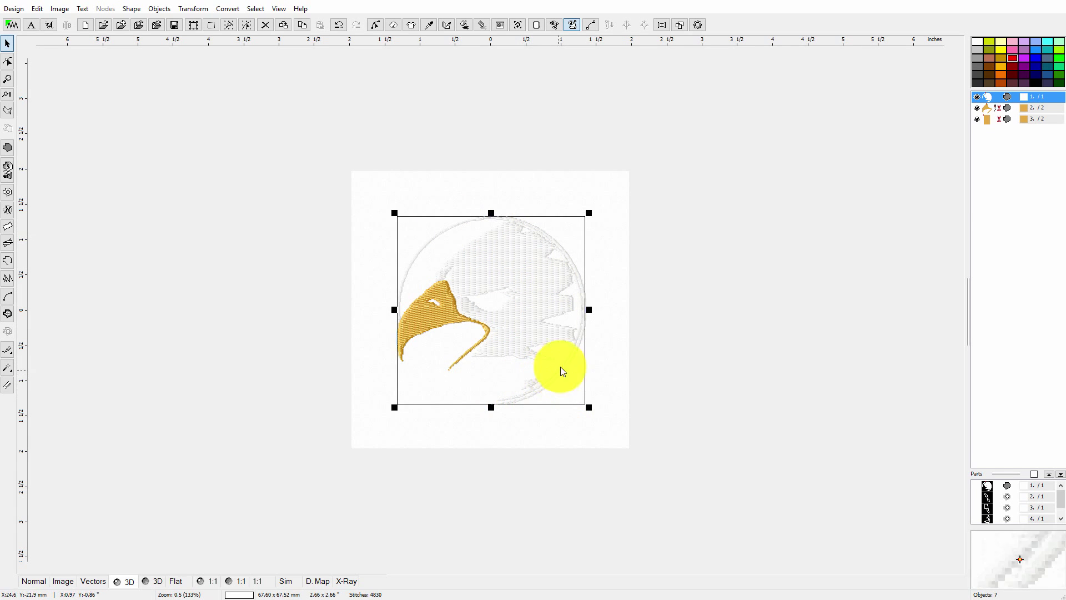
{"action": "left_click", "coordinate": [598, 265]}
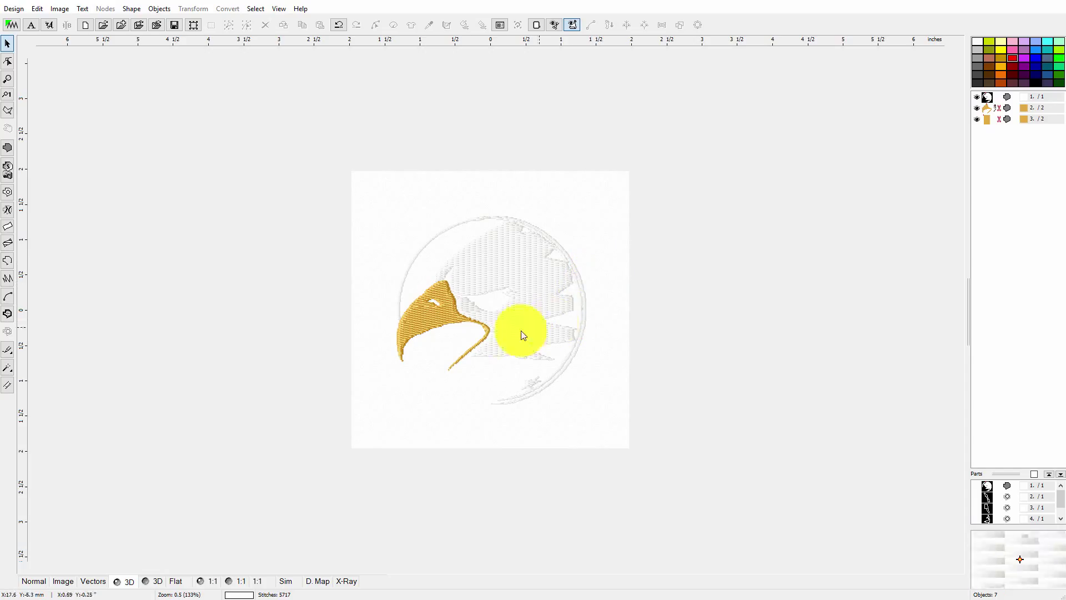
{"action": "left_click", "coordinate": [31, 580]}
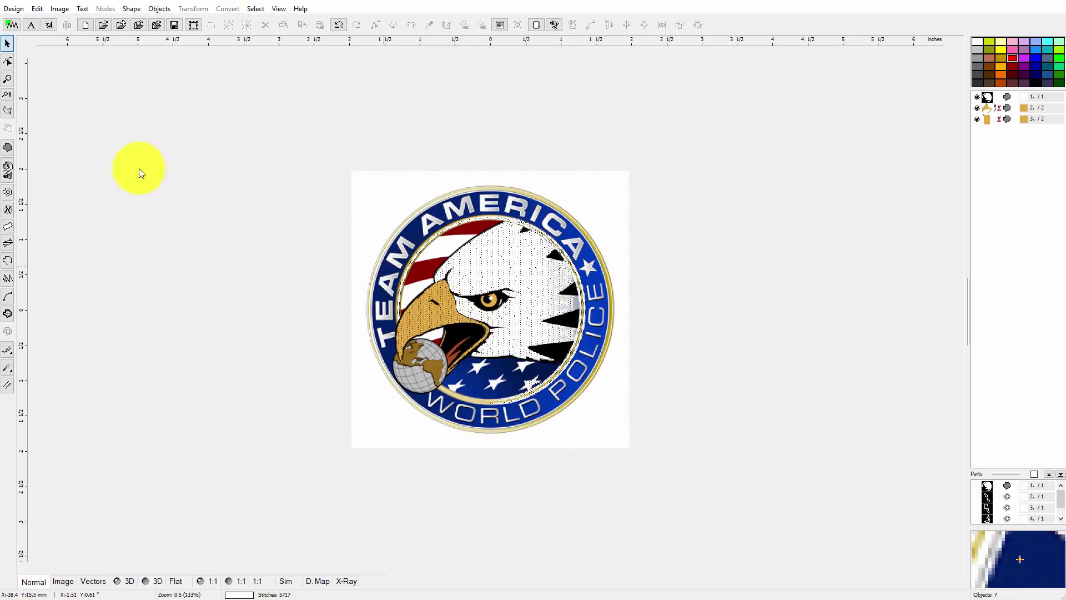
- Trace the black area around the eagle's eye as a fill object with tolerance 18 and simplicity 3
{"action": "left_click", "coordinate": [8, 79]}
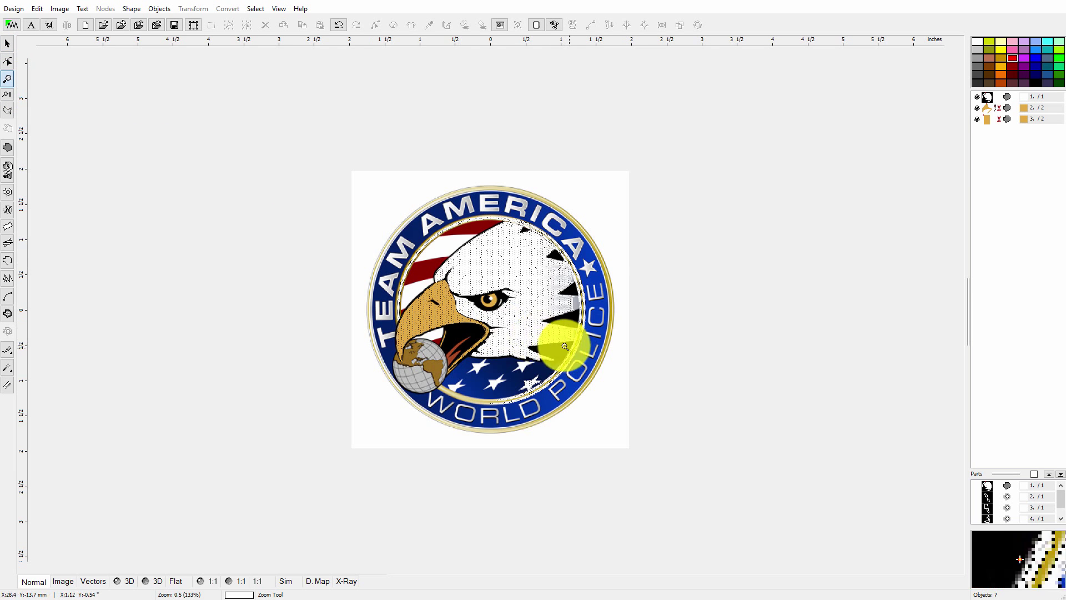
{"action": "left_click", "coordinate": [512, 319]}
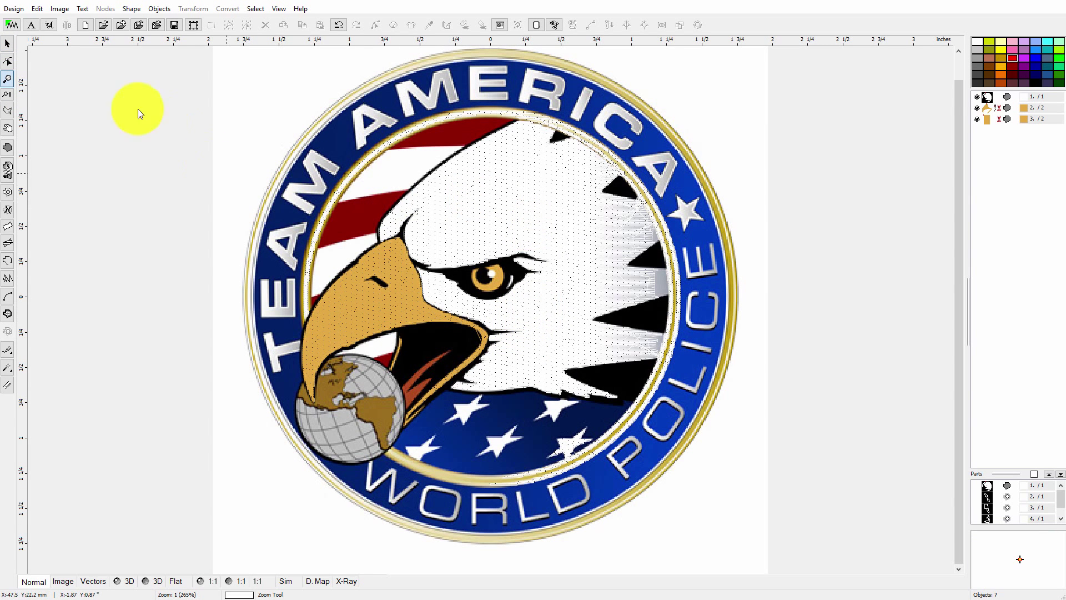
{"action": "left_click", "coordinate": [8, 368]}
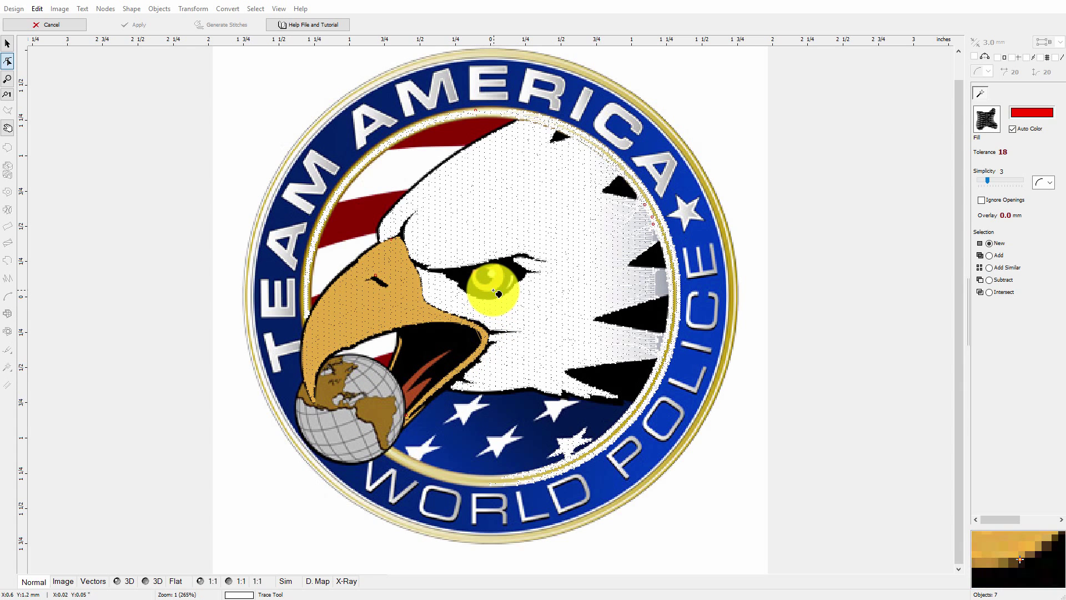
{"action": "left_click", "coordinate": [468, 285]}
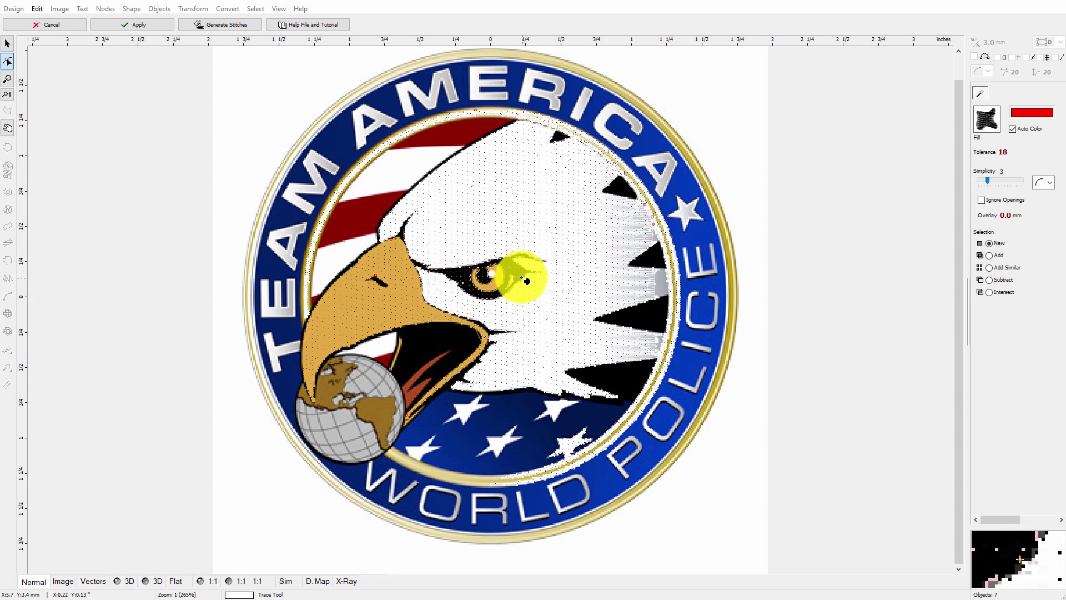
{"action": "key", "text": "Return"}
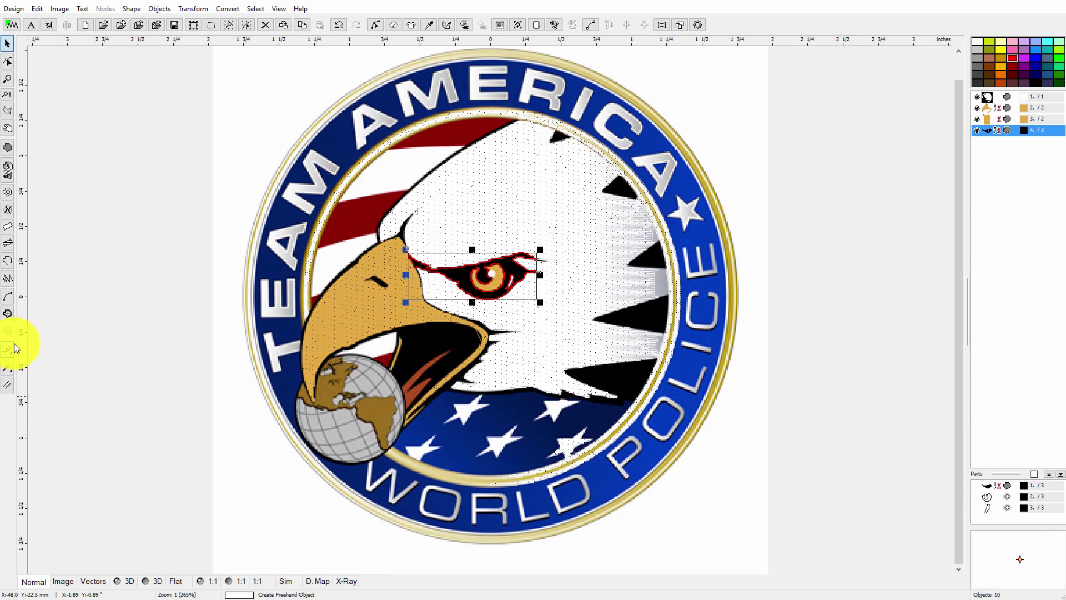
- Trace the red tongue shapes inside the eagle's open beak as fill objects and clear the selection
{"action": "left_click", "coordinate": [12, 367]}
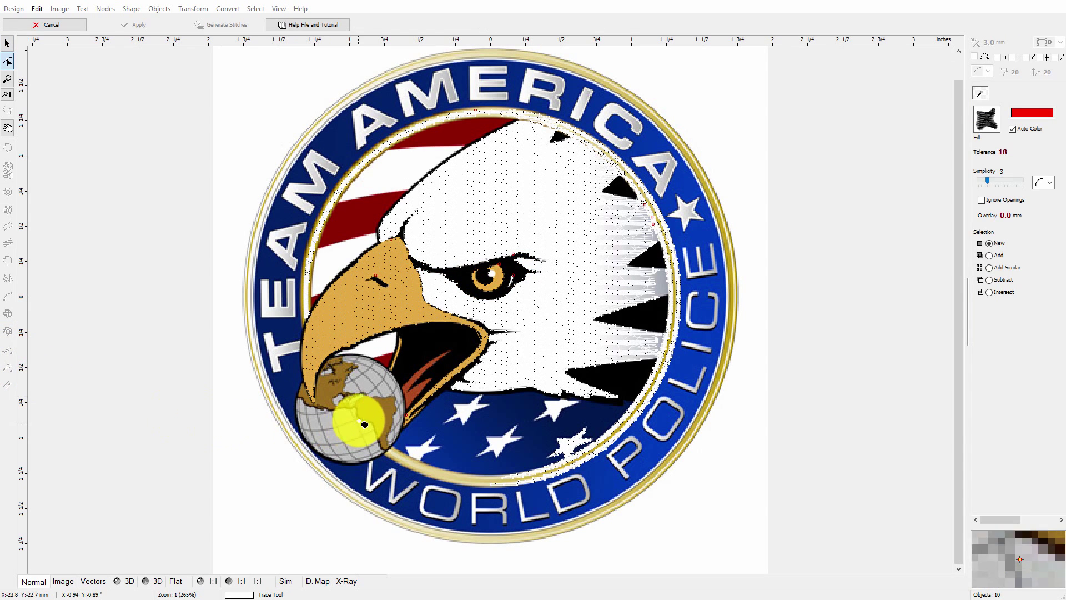
{"action": "left_click", "coordinate": [420, 391]}
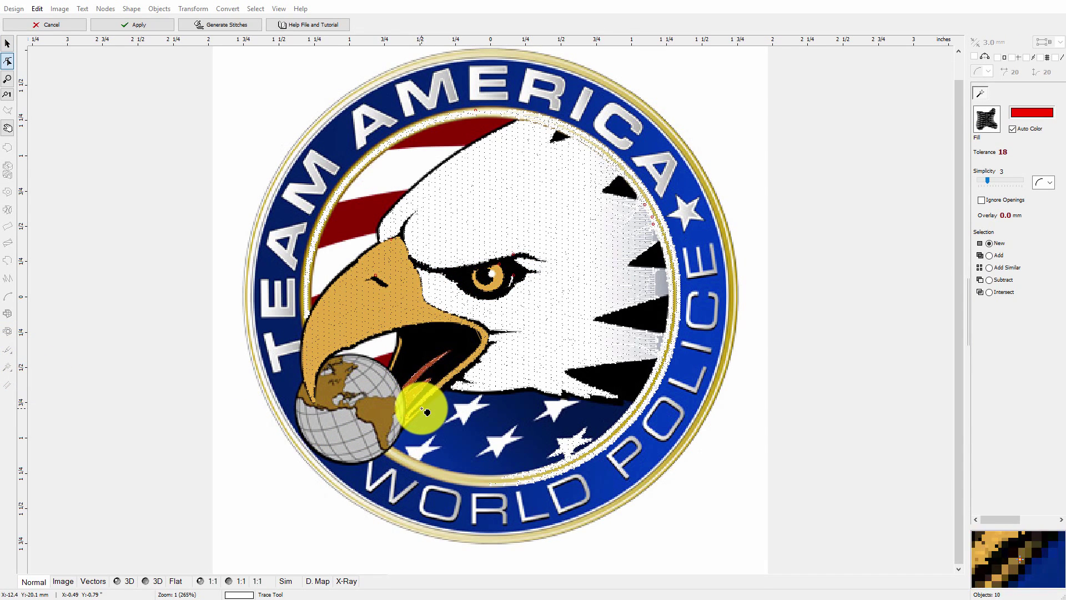
{"action": "key", "text": "Return"}
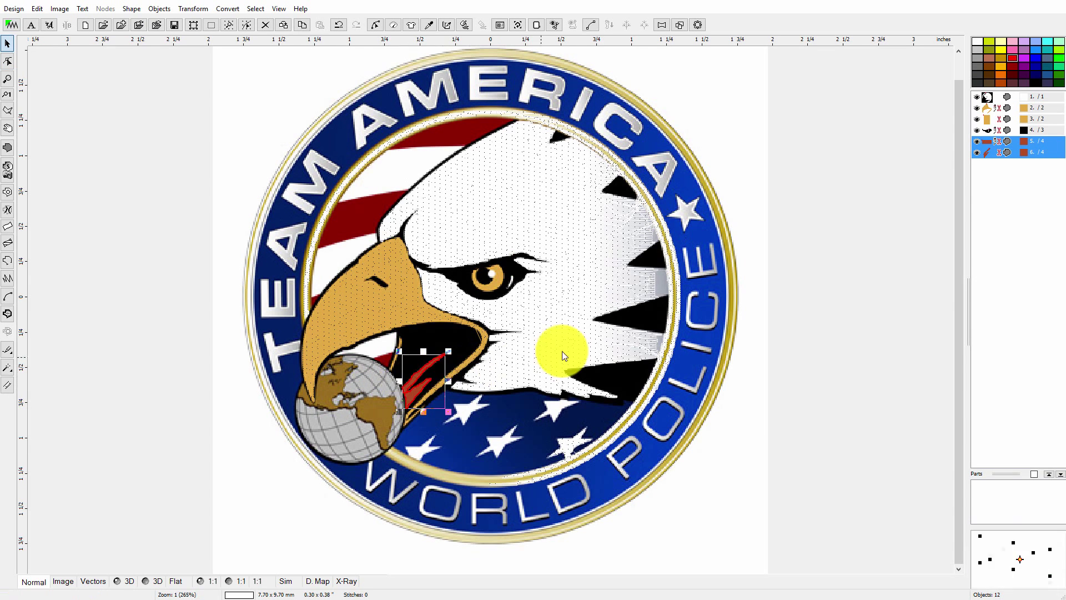
{"action": "left_click", "coordinate": [735, 406]}
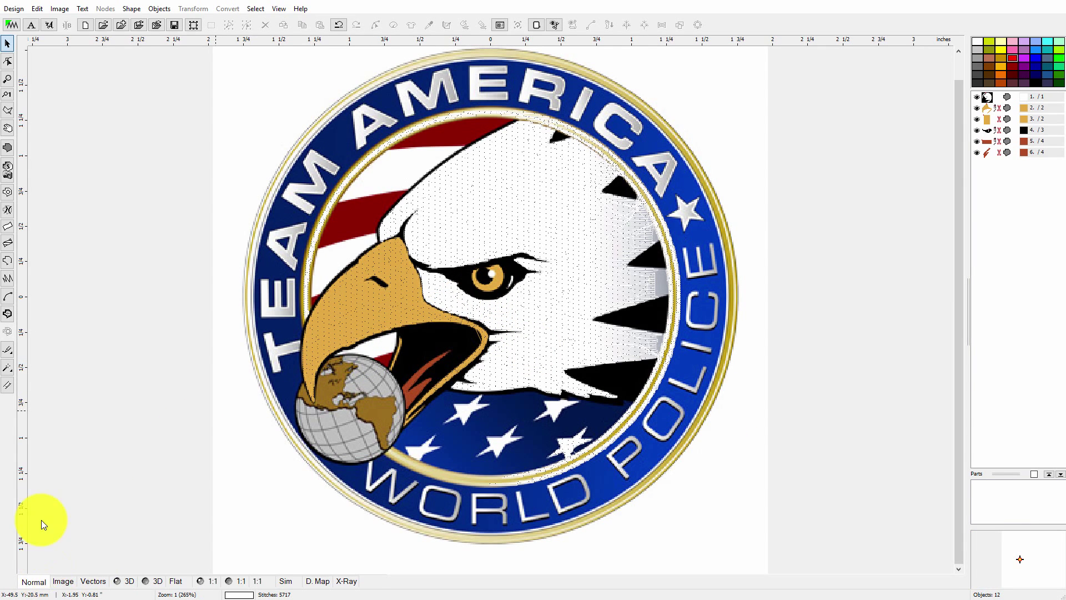
- Trace the gold iris of the eagle's eye as a fill object
{"action": "left_click", "coordinate": [11, 366]}
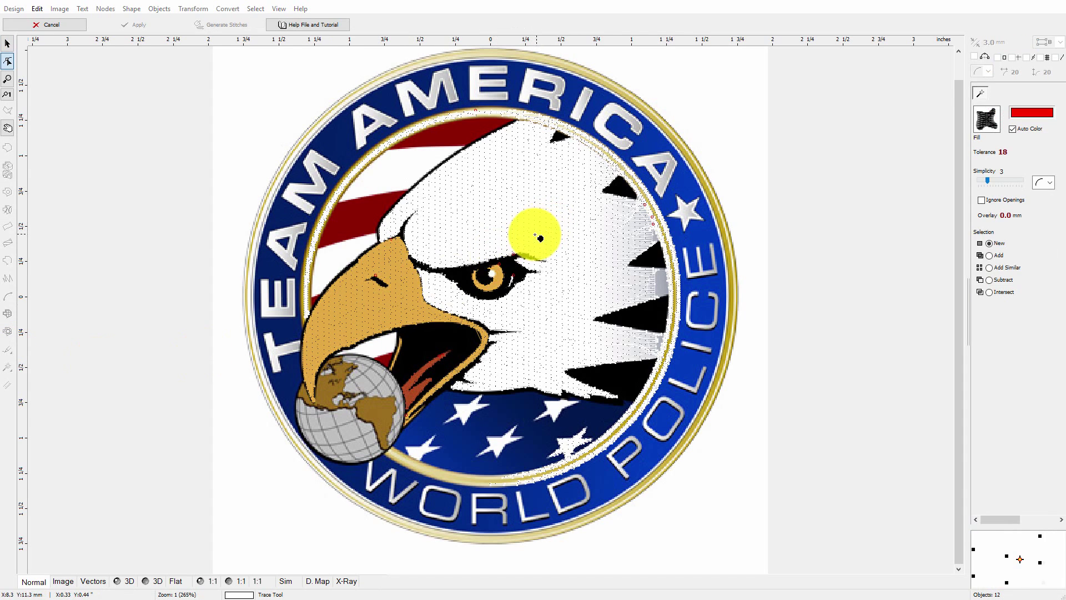
{"action": "left_click", "coordinate": [502, 280]}
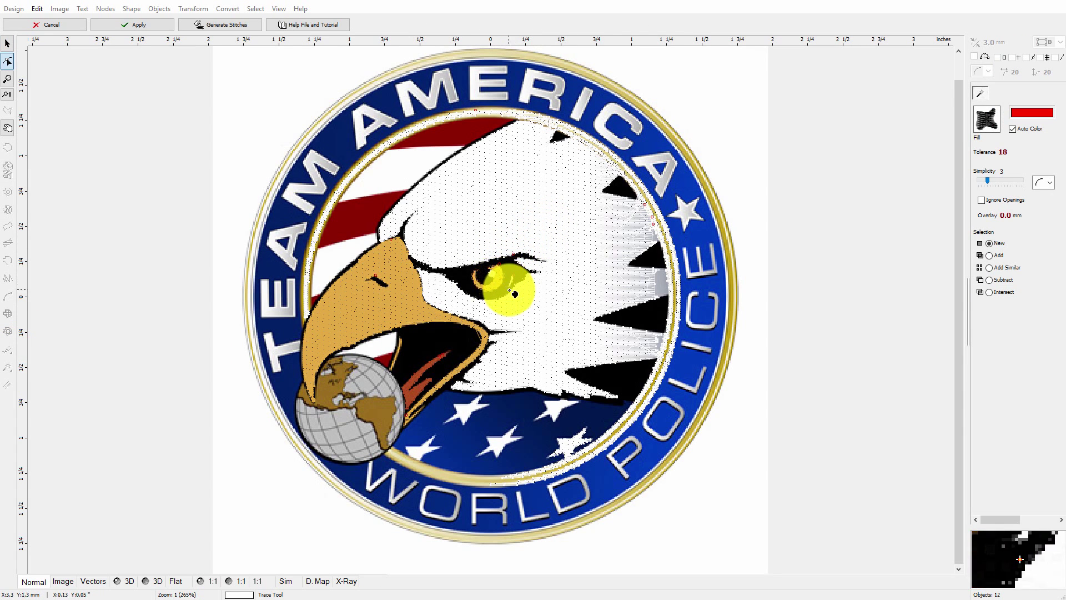
{"action": "key", "text": "Return"}
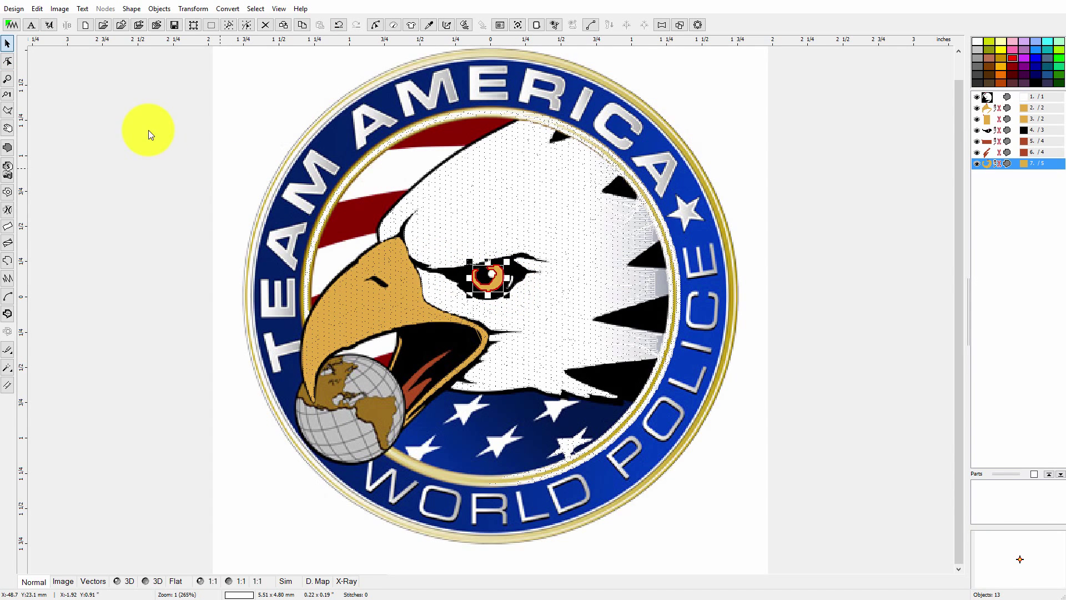
- Trace the black outline around the eagle's head and globe as fill objects with tolerance 18 and simplicity 7, then clear the selection
{"action": "left_click", "coordinate": [9, 368]}
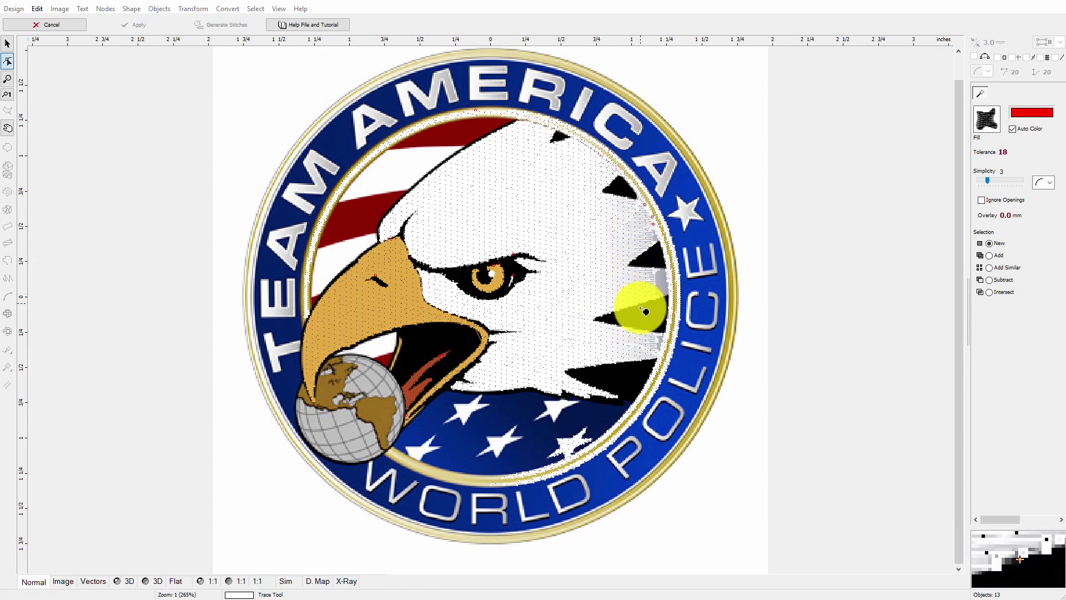
{"action": "left_click", "coordinate": [626, 387]}
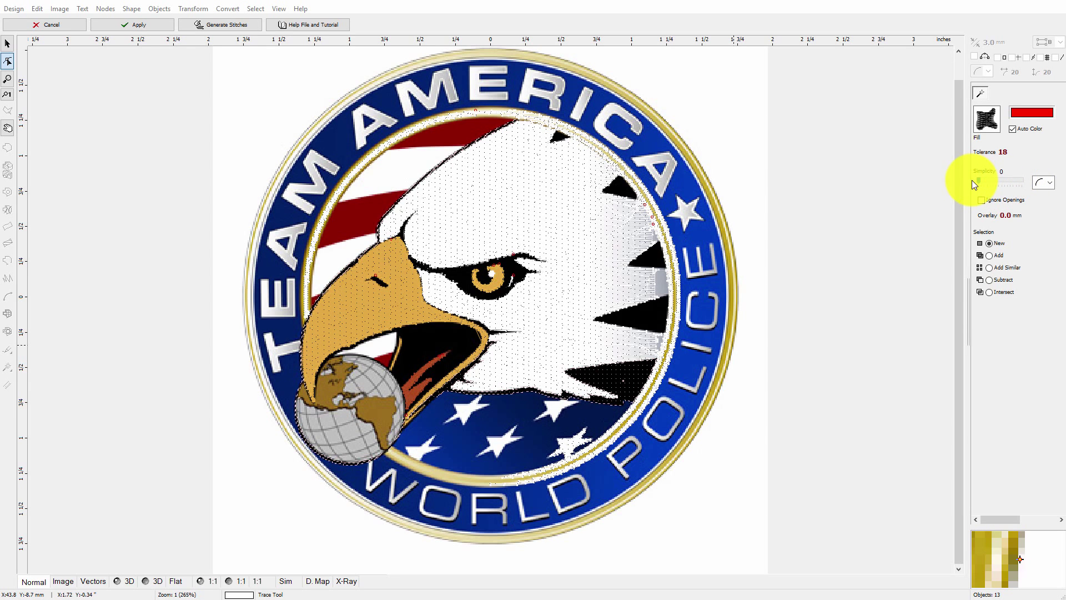
{"action": "left_click_drag", "start_coordinate": [972, 180], "coordinate": [999, 181]}
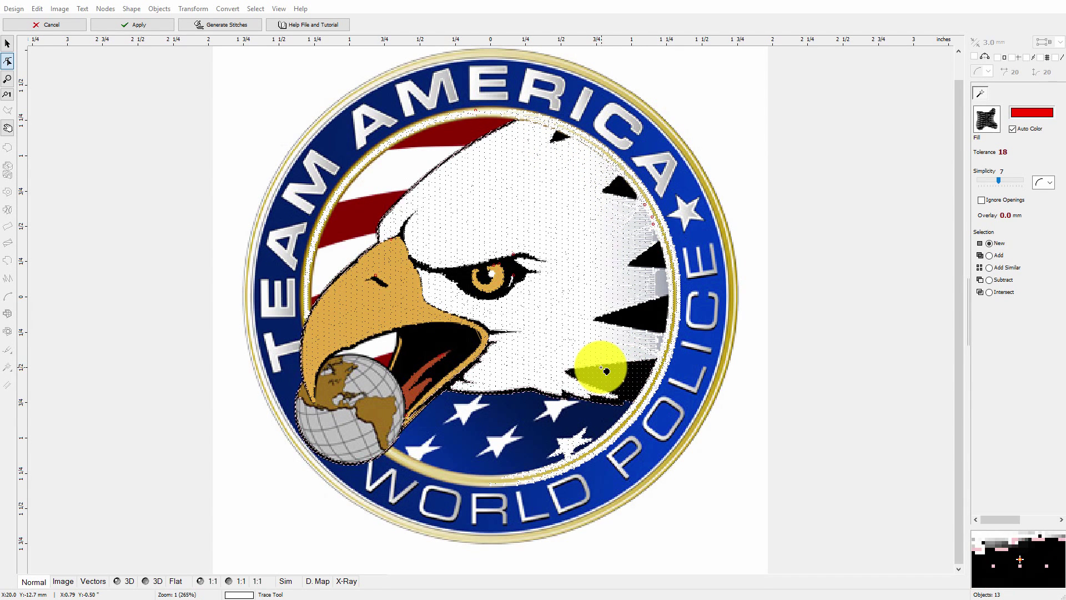
{"action": "double_click", "coordinate": [605, 370]}
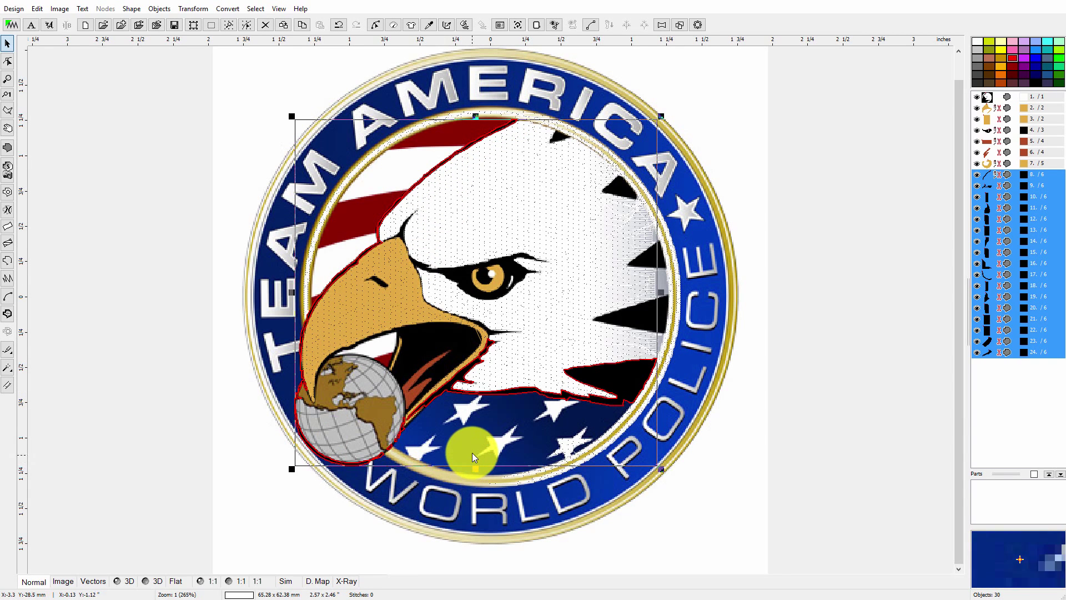
{"action": "left_click", "coordinate": [338, 490]}
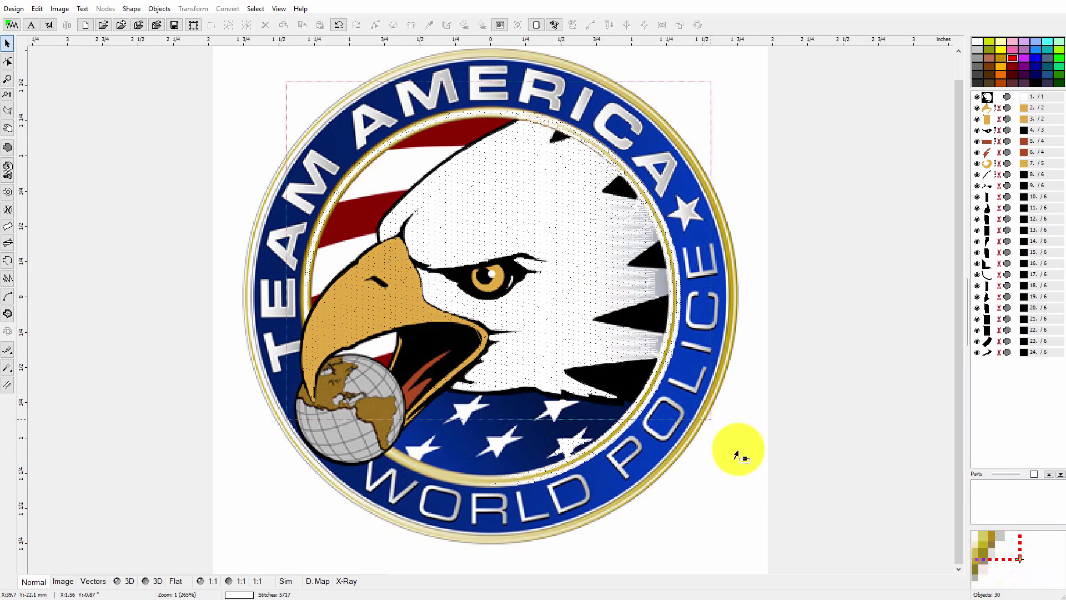
- Select all traced objects, inspect their stitches in the 3D view with the selection cleared, and return to the Normal view
{"action": "key", "text": "ctrl+a"}
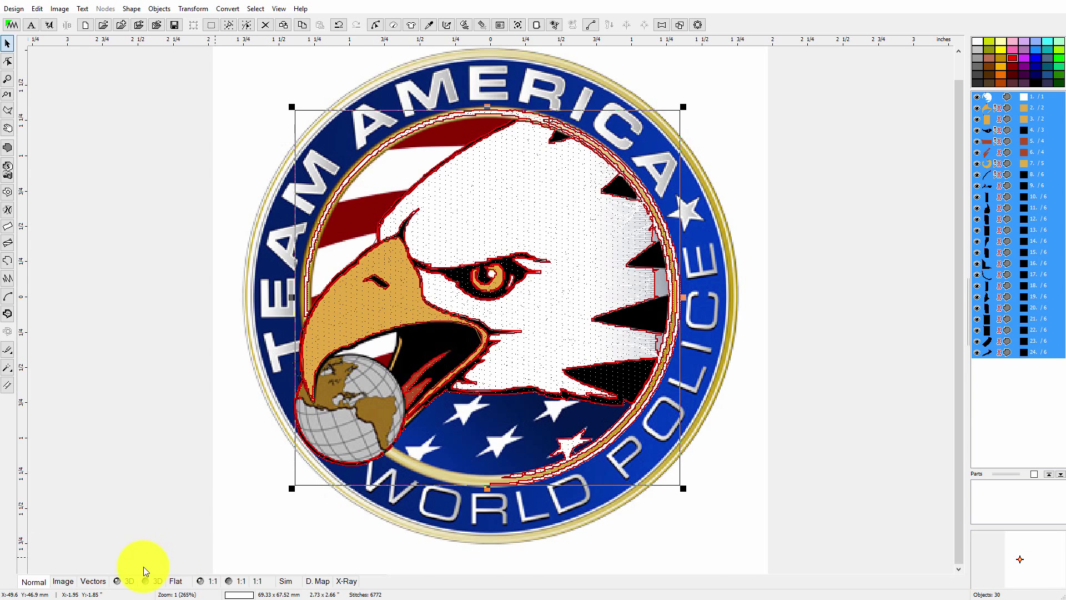
{"action": "left_click", "coordinate": [128, 582]}
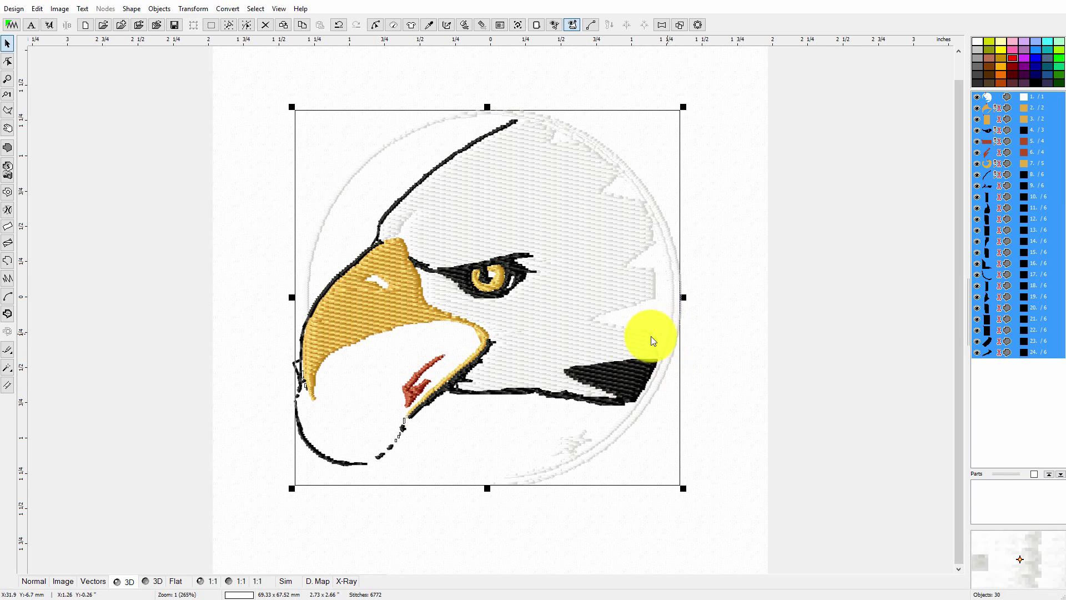
{"action": "left_click", "coordinate": [482, 506]}
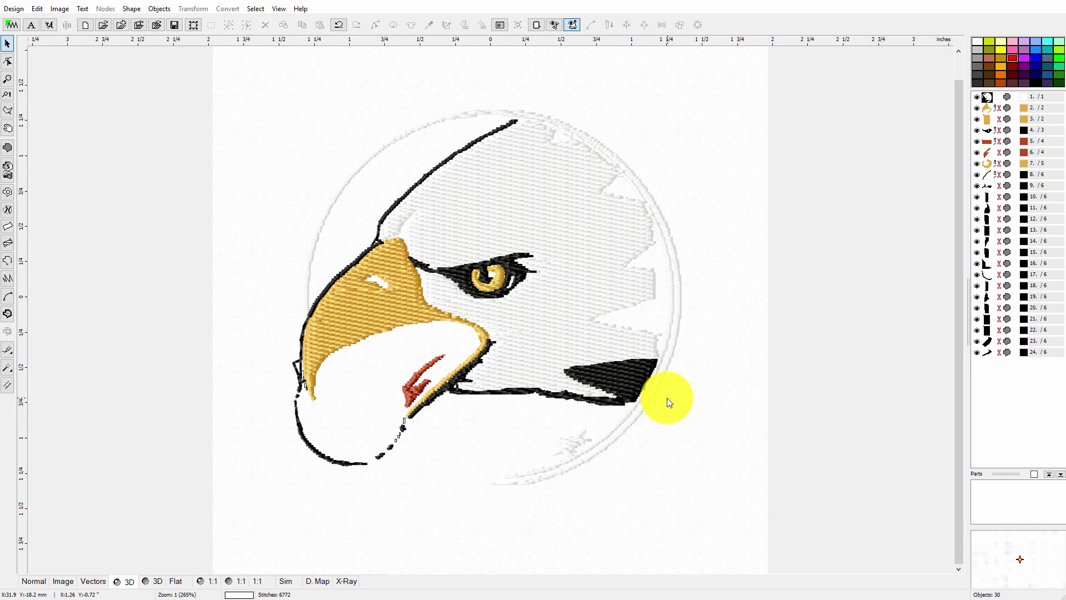
{"action": "left_click", "coordinate": [29, 580]}
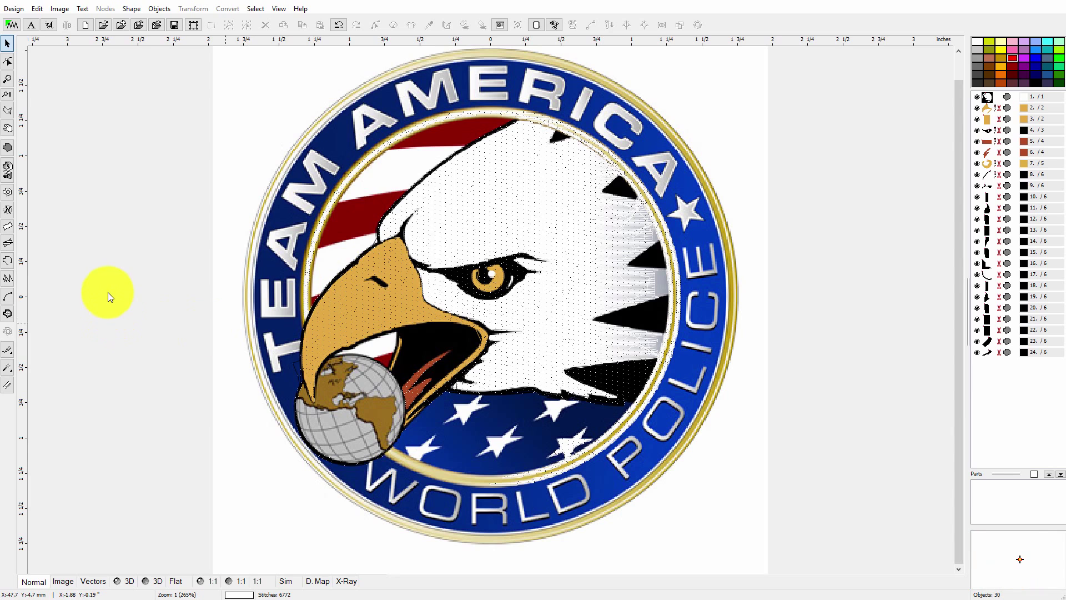
- Draw a triangular fill object over the large black feather marking behind the eagle's eye, generate its stitches and colour it black
{"action": "left_click", "coordinate": [8, 149]}
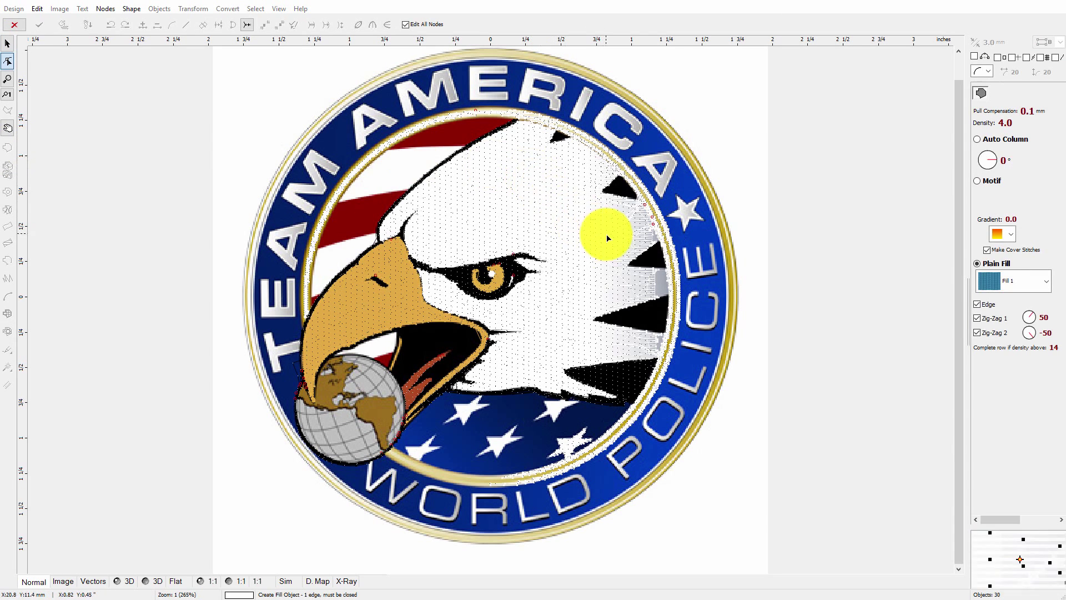
{"action": "left_click", "coordinate": [668, 293]}
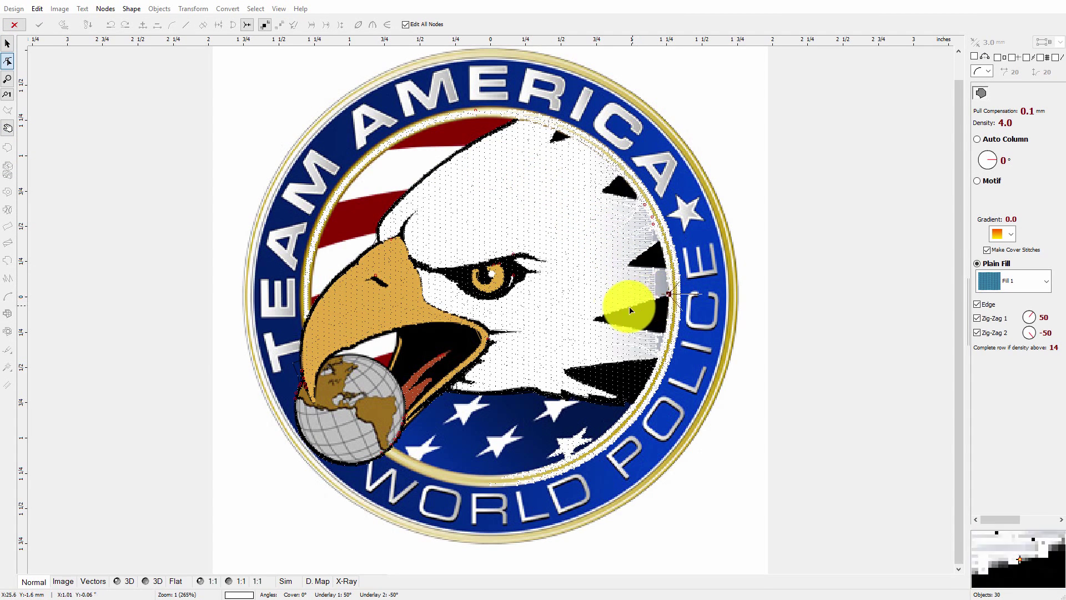
{"action": "left_click", "coordinate": [592, 318]}
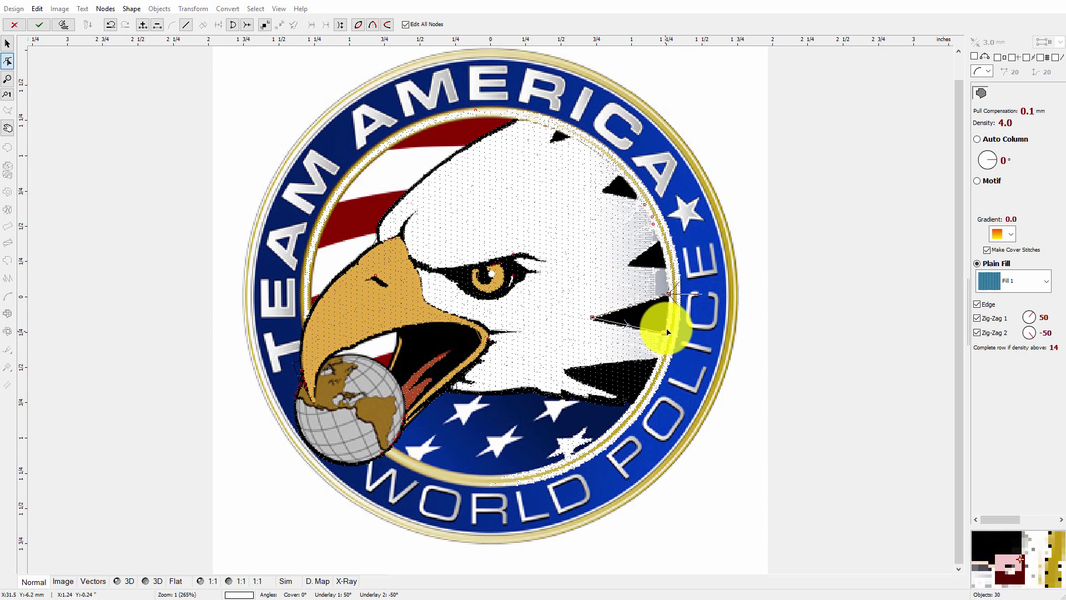
{"action": "left_click", "coordinate": [668, 330]}
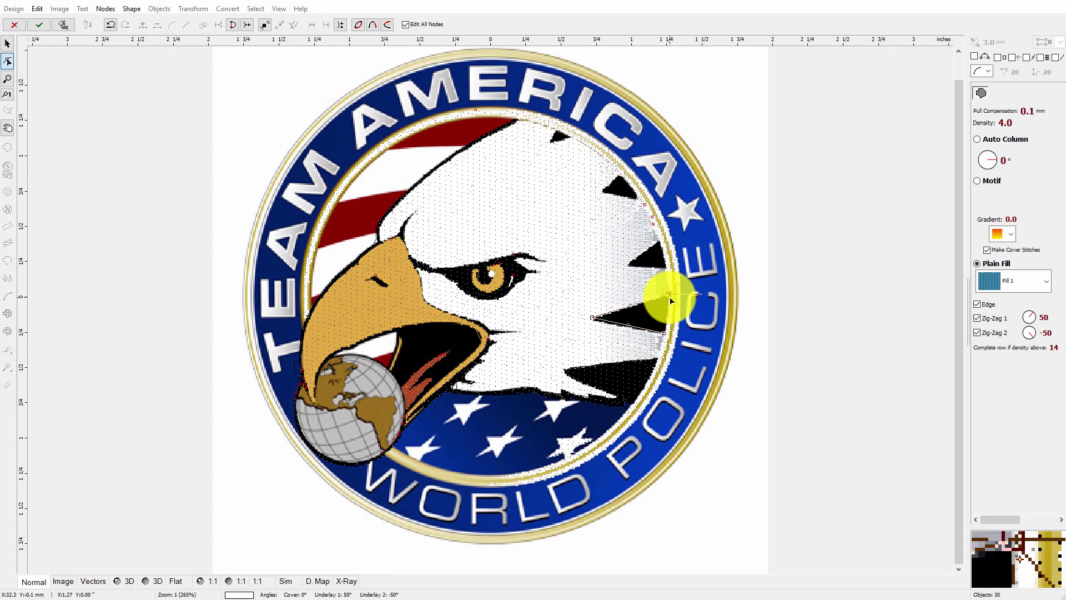
{"action": "left_click", "coordinate": [668, 330]}
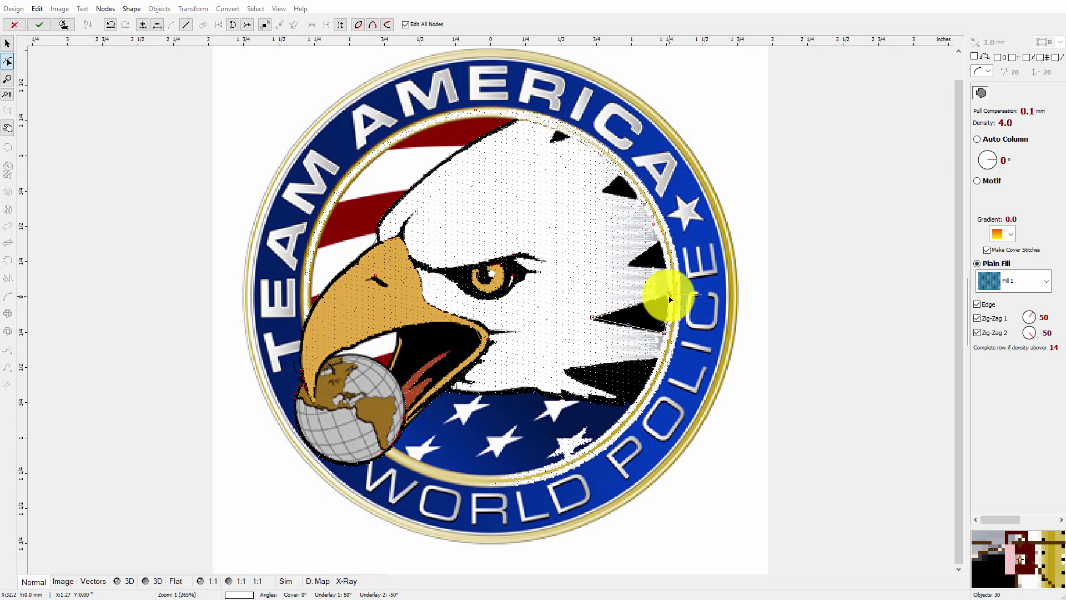
{"action": "left_click", "coordinate": [622, 327]}
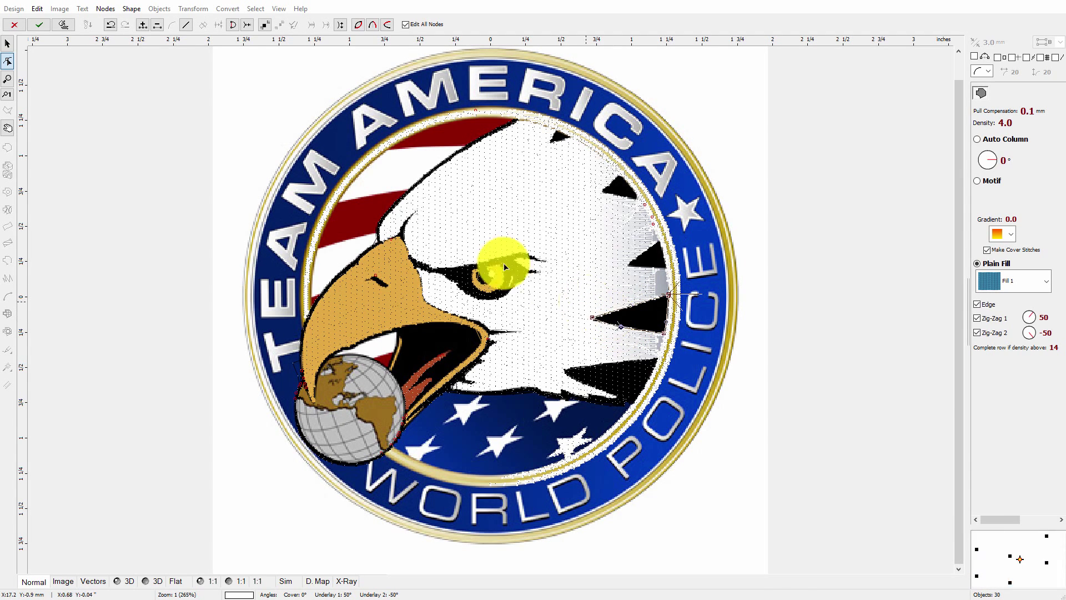
{"action": "left_click", "coordinate": [61, 26]}
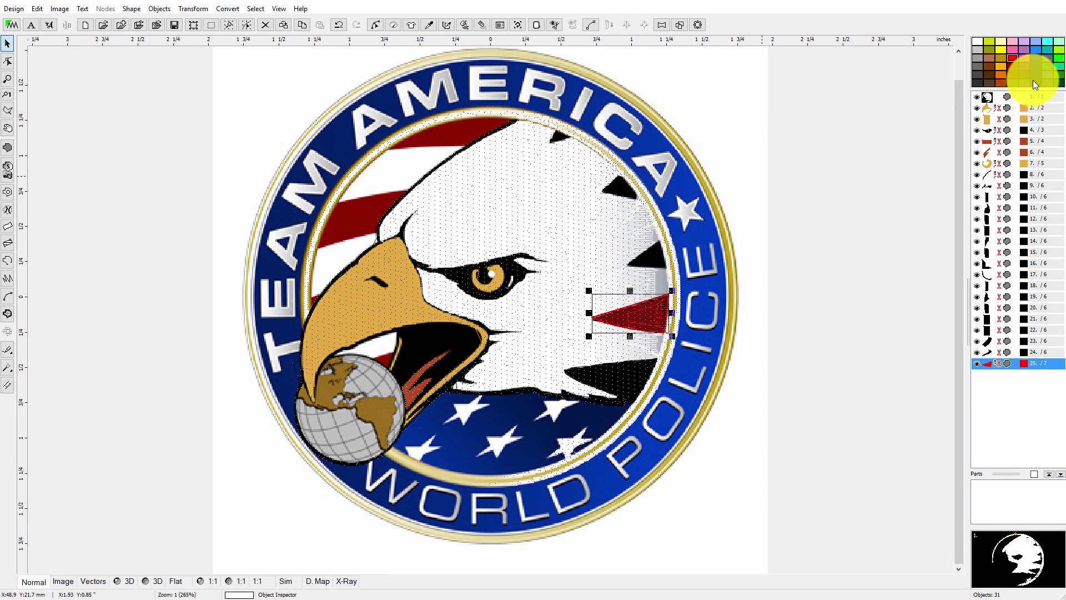
{"action": "left_click", "coordinate": [985, 365]}
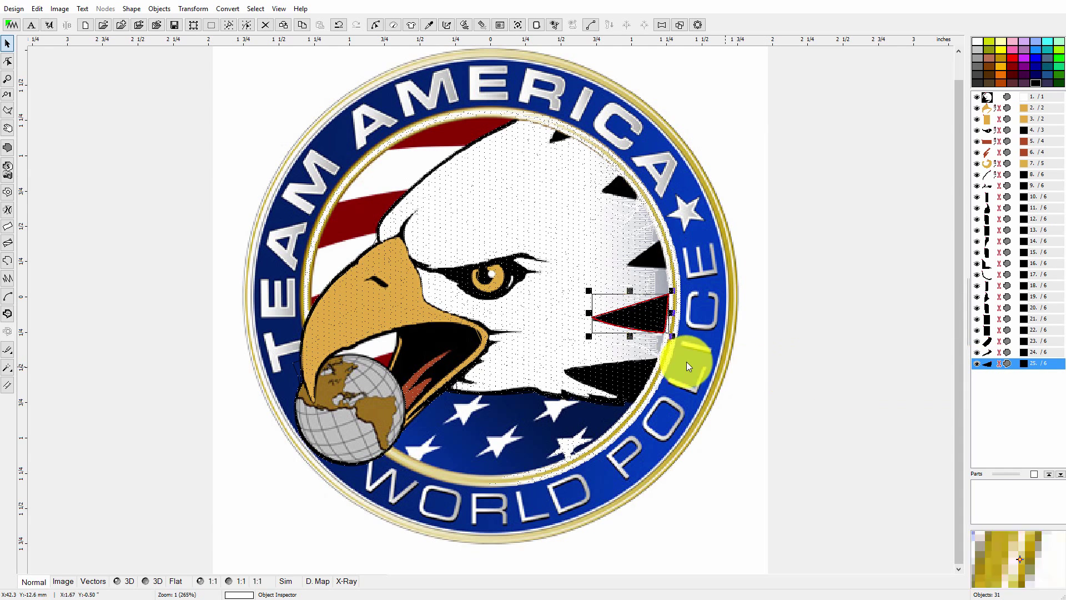
- Draw a black triangular fill object about 6.5 x 5 mm over the next feather marking above, generate its stitches and deselect it
{"action": "left_click", "coordinate": [8, 147]}
{"action": "left_click", "coordinate": [659, 241]}
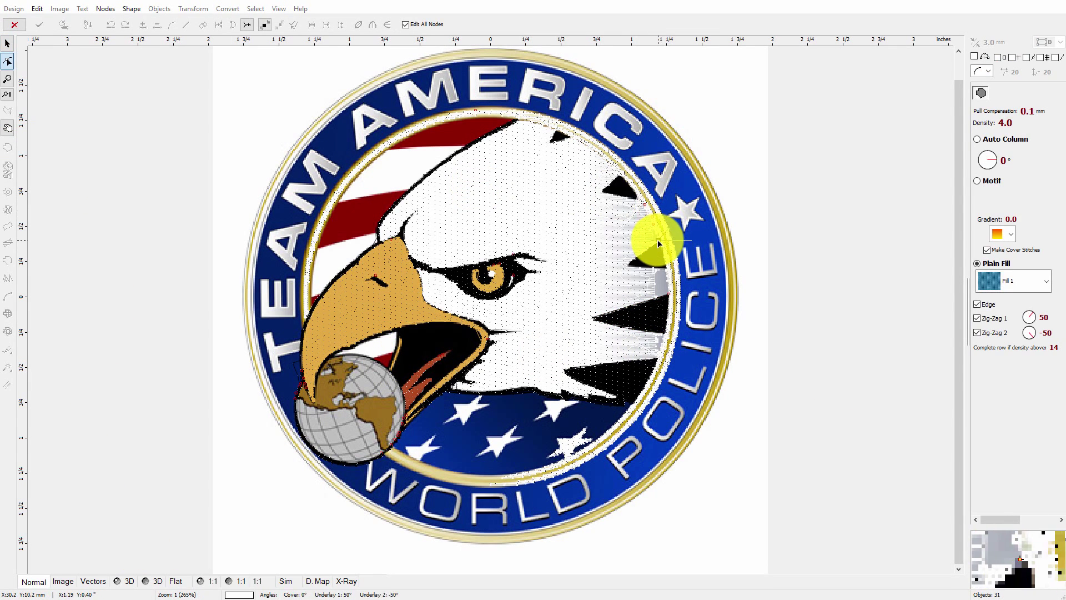
{"action": "left_click", "coordinate": [628, 263]}
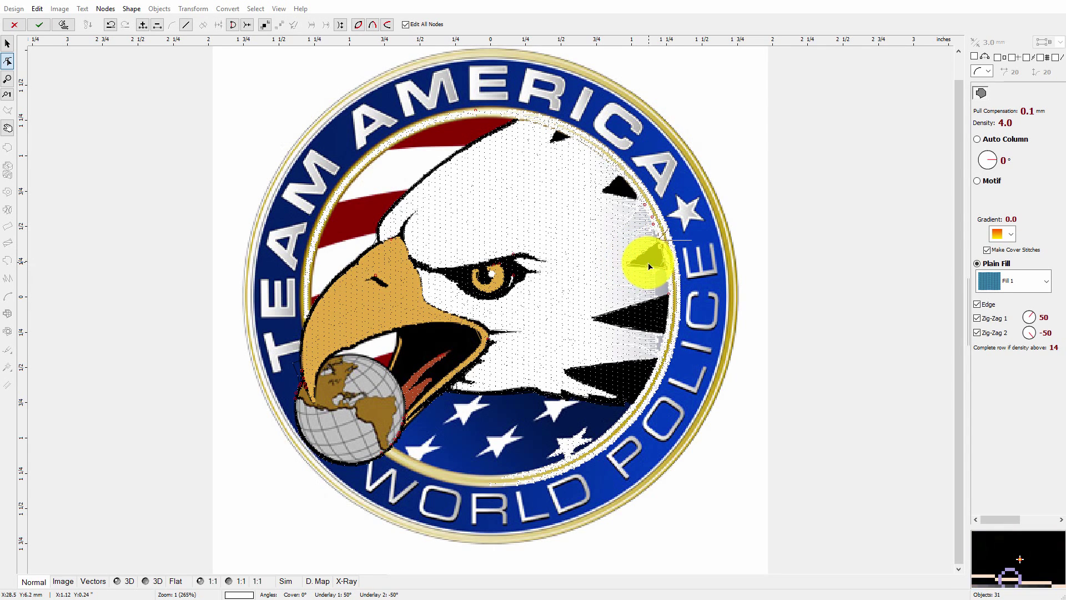
{"action": "left_click", "coordinate": [646, 268]}
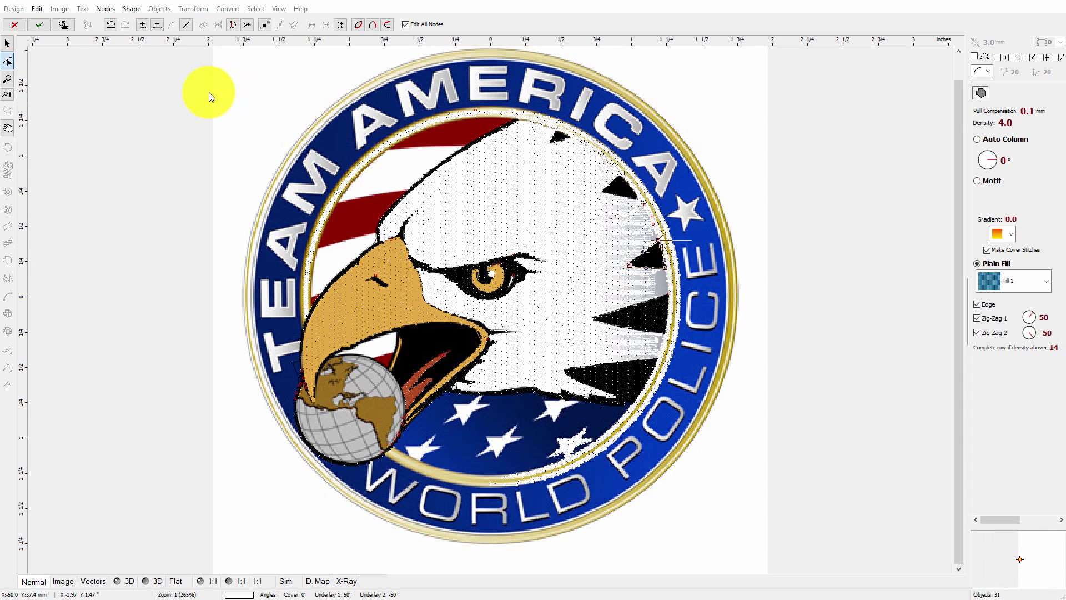
{"action": "left_click", "coordinate": [69, 28]}
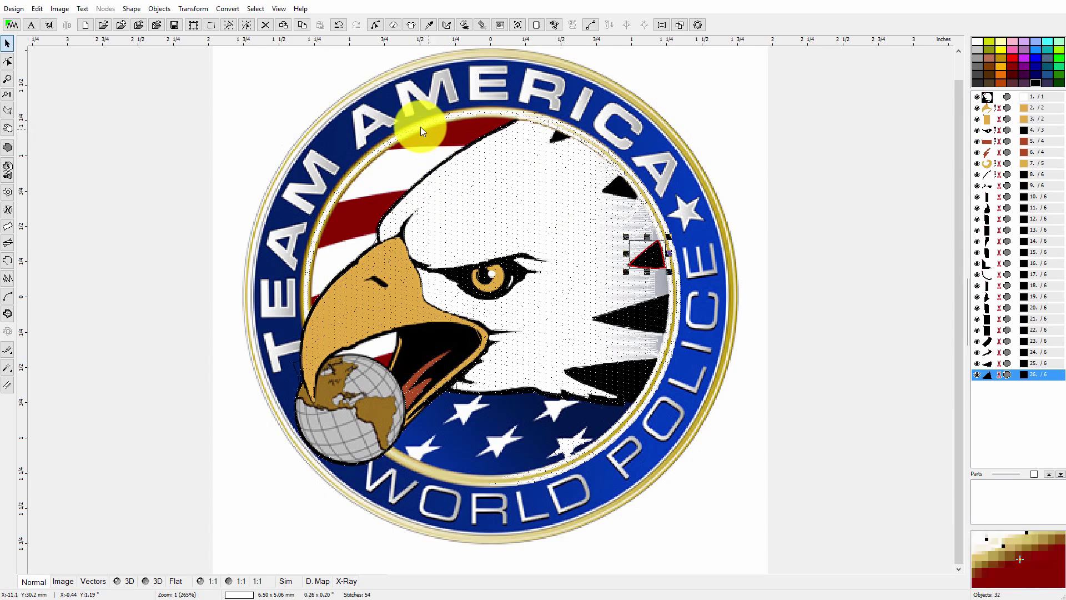
{"action": "left_click", "coordinate": [725, 164]}
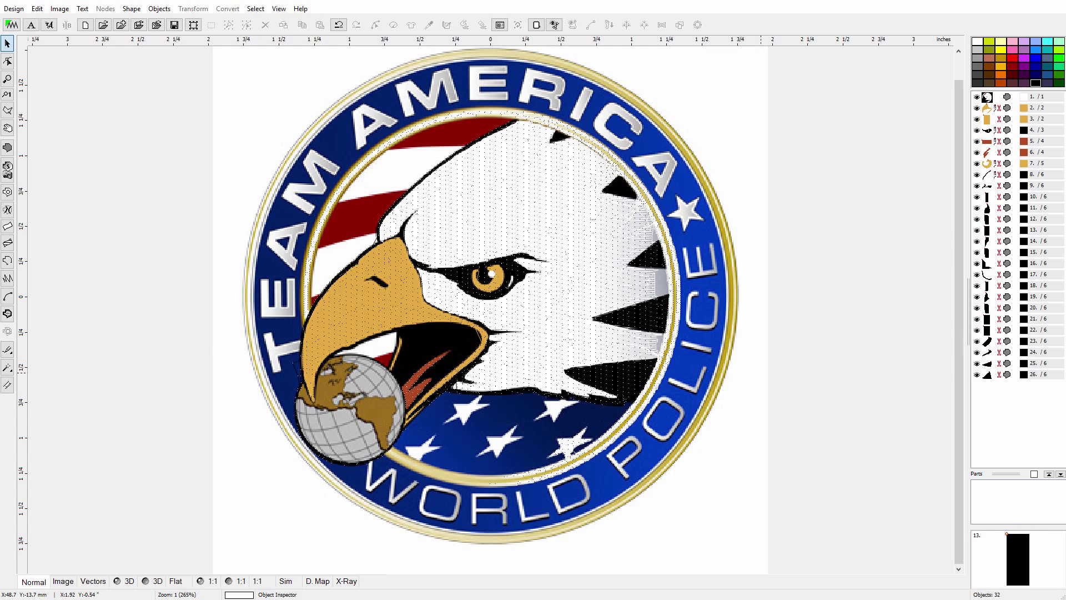
{"action": "mouse_move", "coordinate": [1065, 28]}
{"action": "left_mouse_down"}
{"action": "mouse_move", "coordinate": [808, 55]}
{"action": "mouse_move", "coordinate": [891, 56]}
{"action": "mouse_move", "coordinate": [1065, 25]}
{"action": "left_mouse_up"}
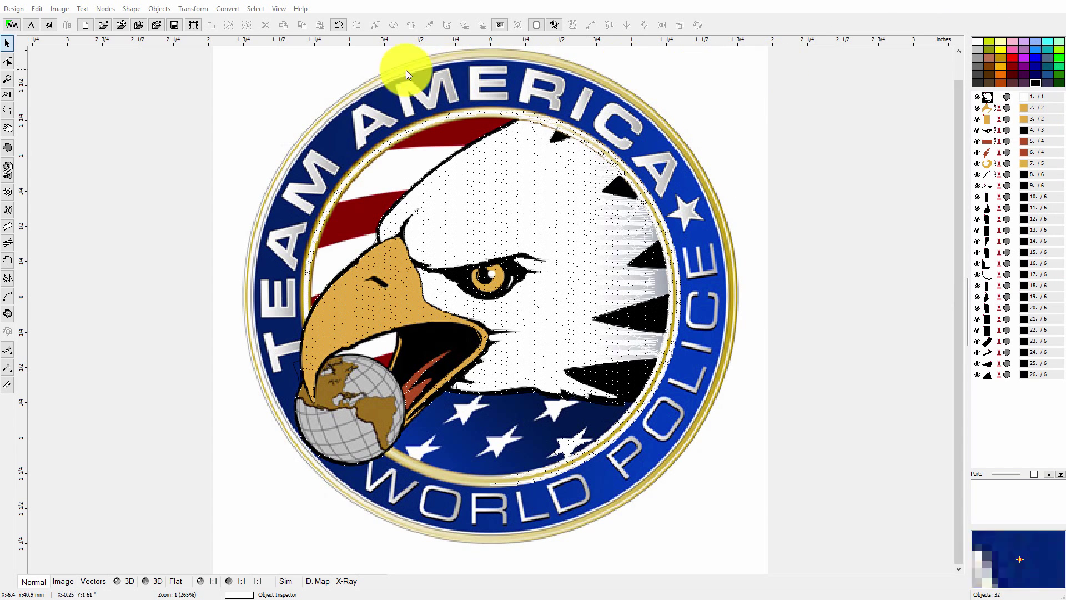
{"action": "left_click", "coordinate": [315, 97]}
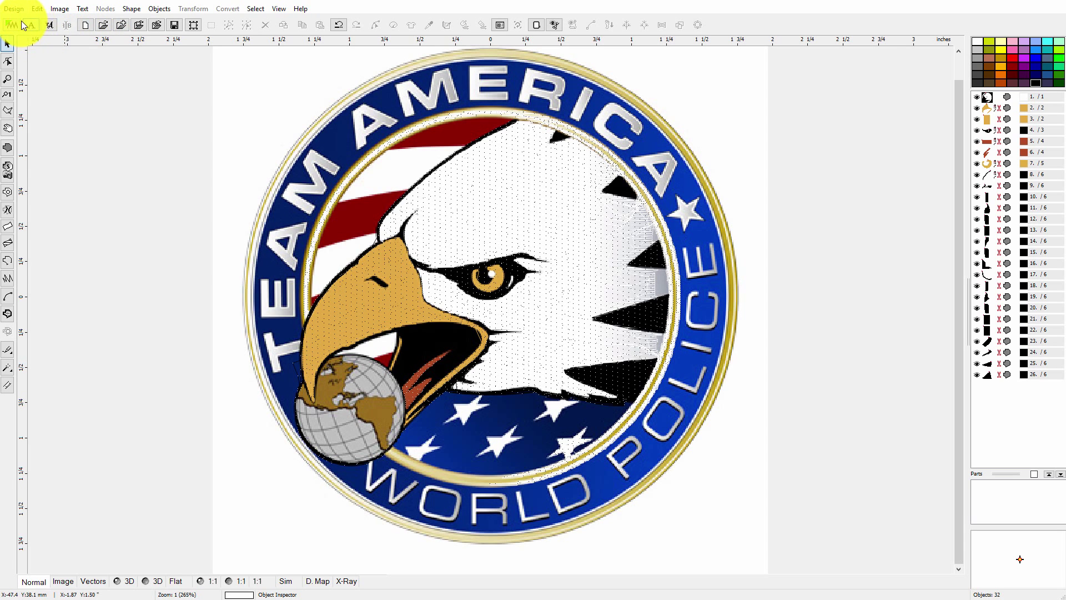
- Start a new design without saving the changes to the current one
{"action": "left_click", "coordinate": [13, 9]}
{"action": "left_click", "coordinate": [25, 34]}
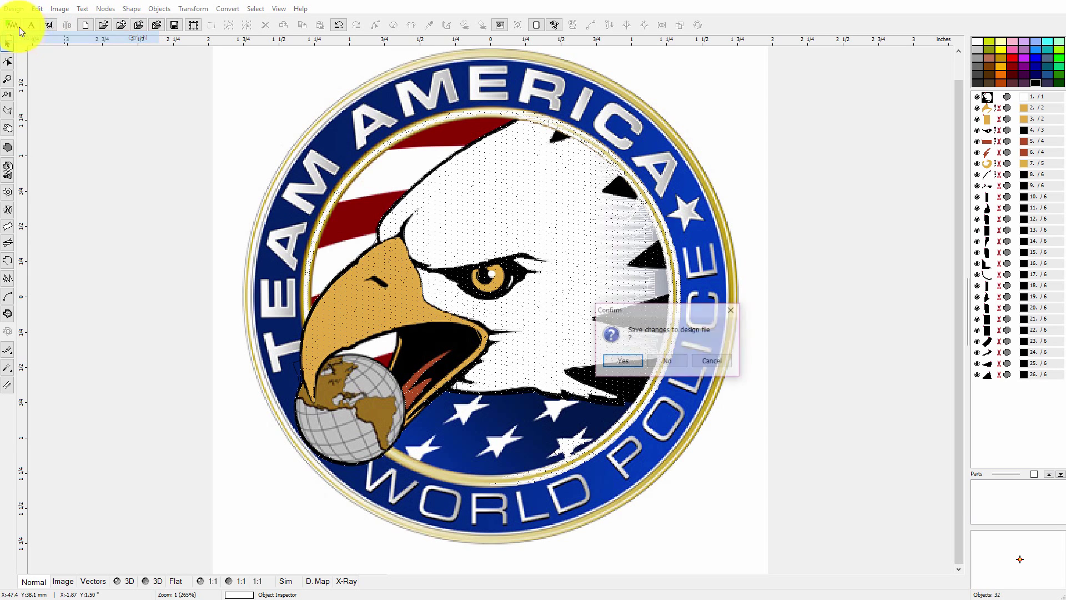
{"action": "left_click", "coordinate": [668, 359]}
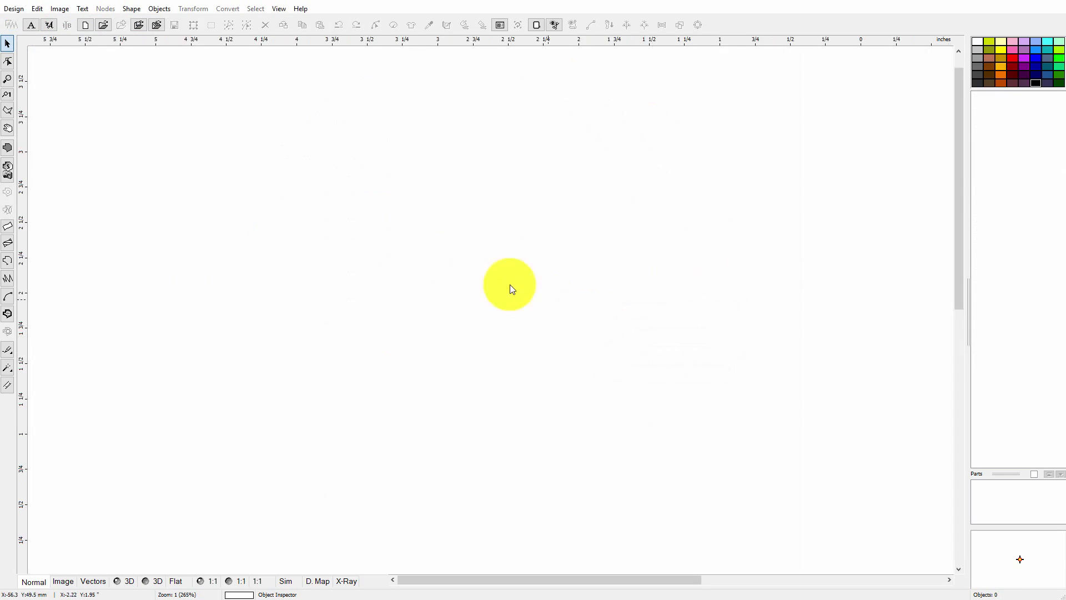
- Open the design file team america world police.eof from the Desktop and bring the whole logo into view
{"action": "left_click", "coordinate": [12, 9]}
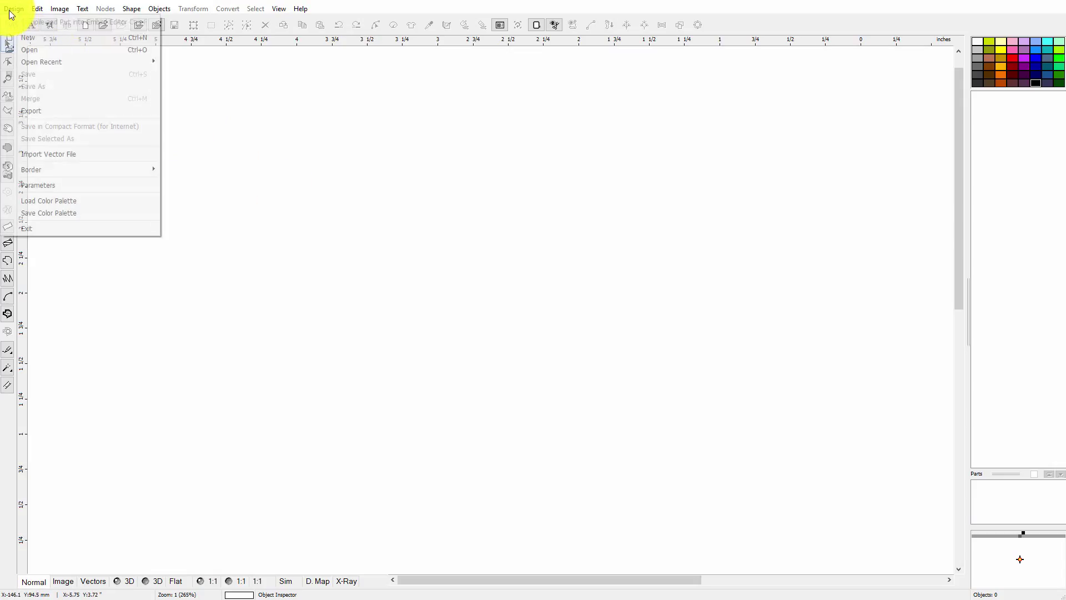
{"action": "left_click", "coordinate": [67, 50]}
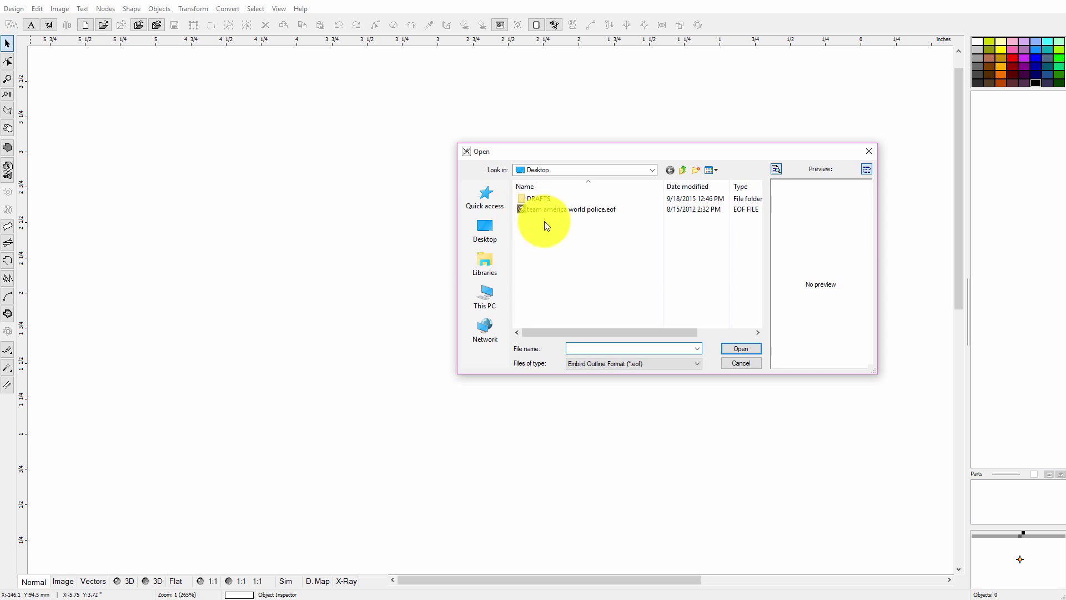
{"action": "left_click", "coordinate": [559, 214]}
{"action": "left_click", "coordinate": [744, 348]}
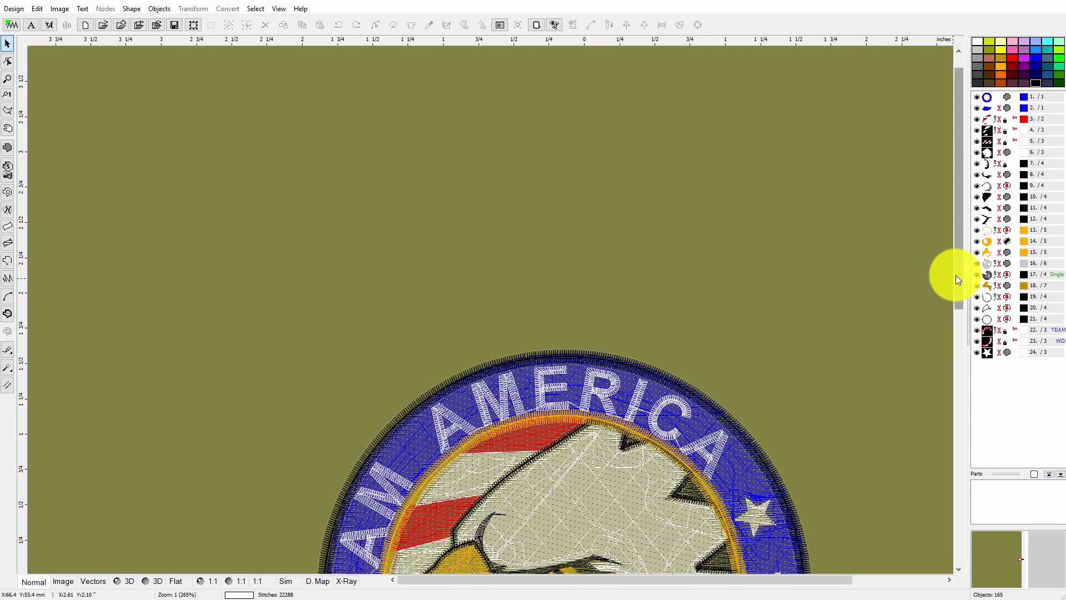
{"action": "mouse_move", "coordinate": [955, 278]}
{"action": "left_mouse_down"}
{"action": "mouse_move", "coordinate": [963, 431]}
{"action": "mouse_move", "coordinate": [963, 406]}
{"action": "left_mouse_up"}
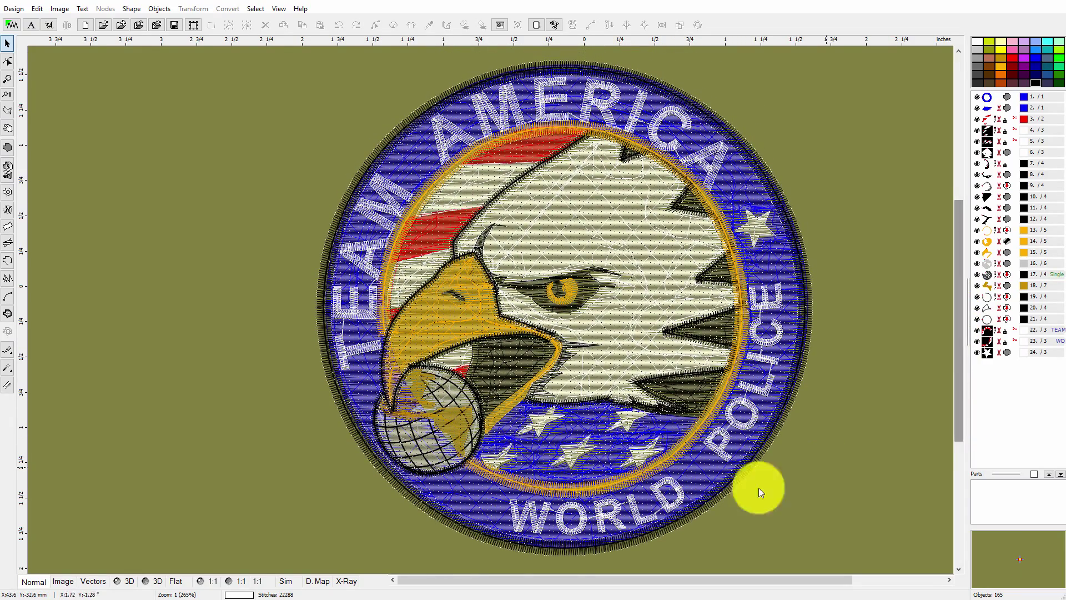
- View the finished logo in 3D and compare it with the stitched samples TEAM~Q36.JPG and TEAM~BC1.JPG, then move both images away
{"action": "left_click", "coordinate": [124, 581]}
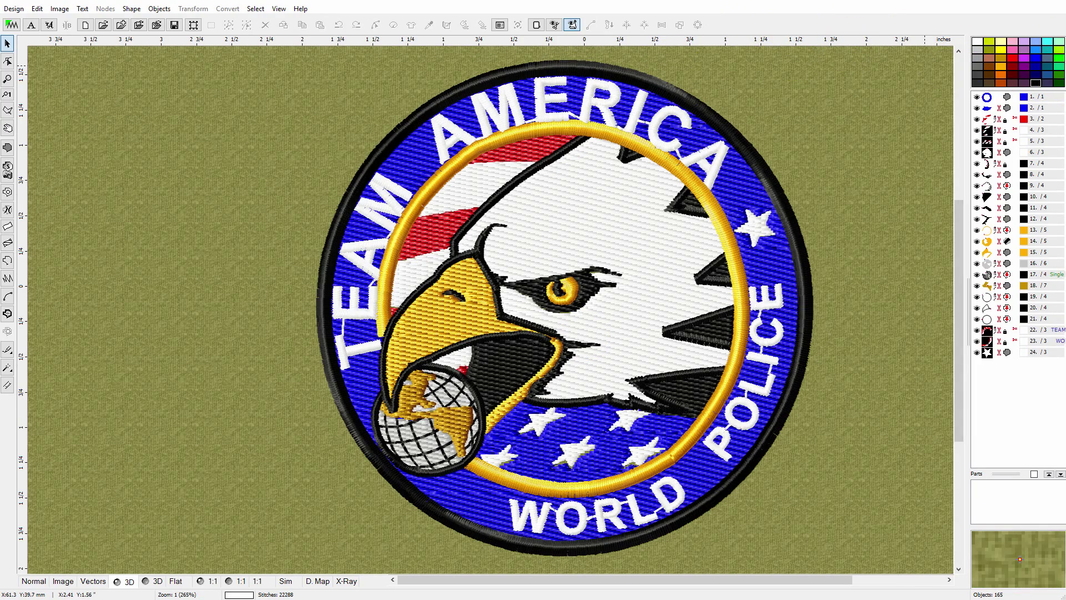
{"action": "left_click_drag", "start_coordinate": [1065, 50], "coordinate": [955, 55]}
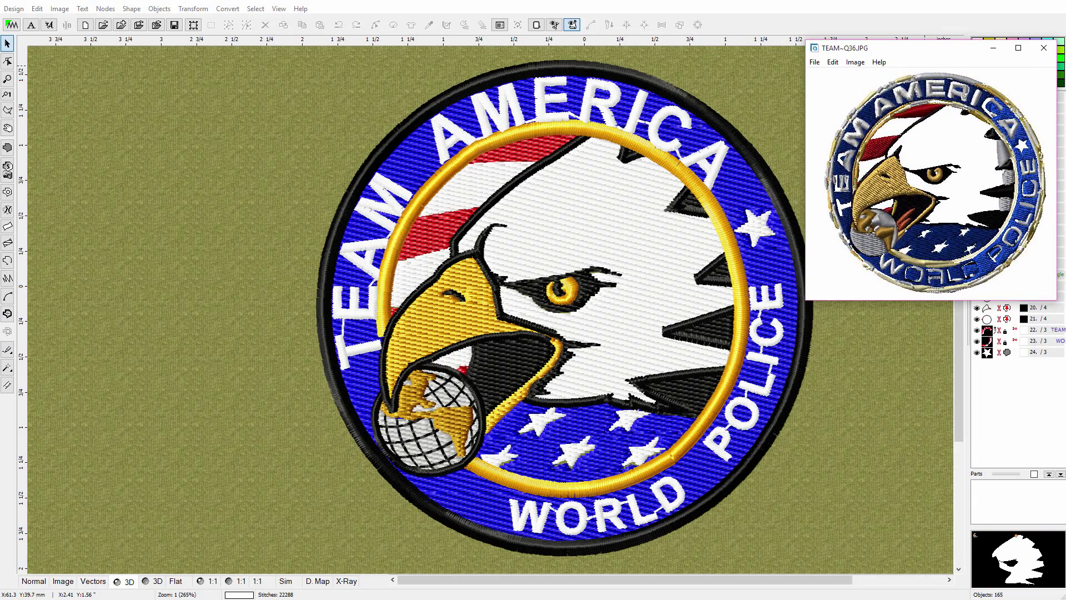
{"action": "left_click_drag", "start_coordinate": [1065, 319], "coordinate": [928, 326]}
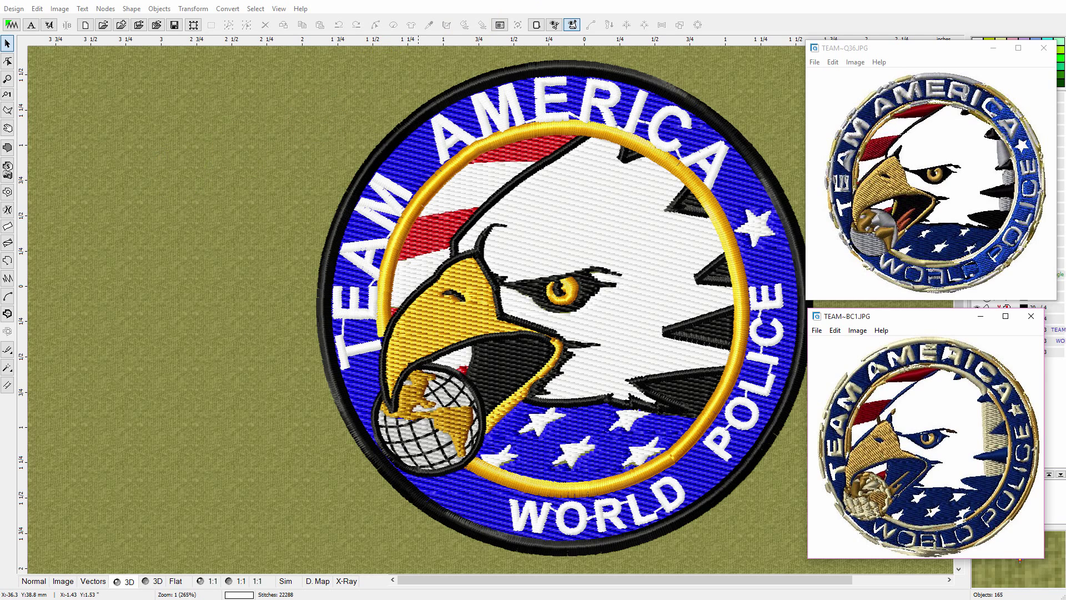
{"action": "left_click_drag", "start_coordinate": [935, 45], "coordinate": [1065, 47]}
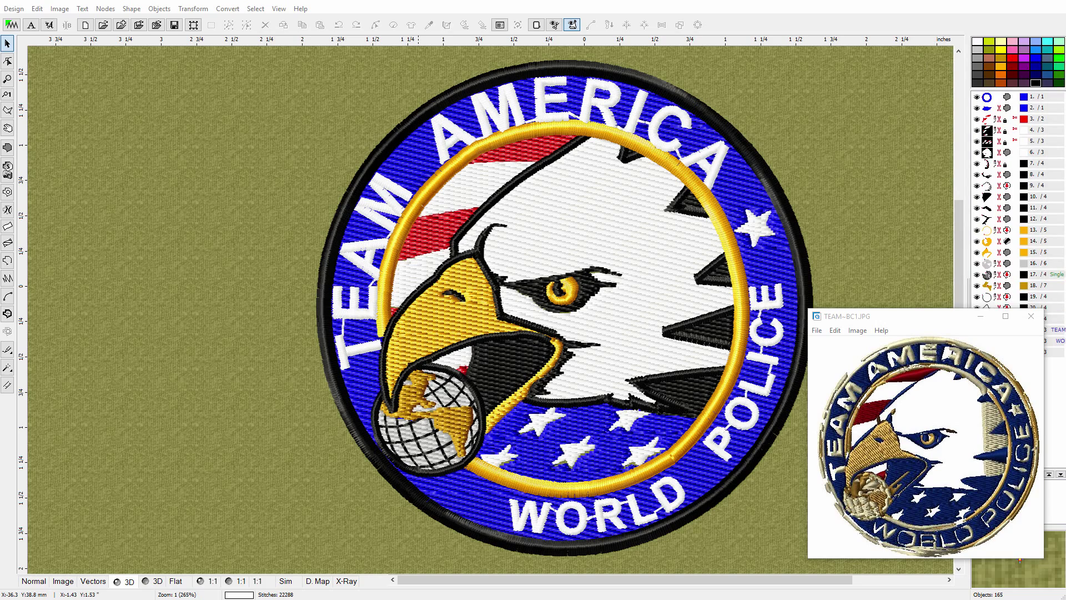
{"action": "left_click_drag", "start_coordinate": [925, 321], "coordinate": [1065, 316]}
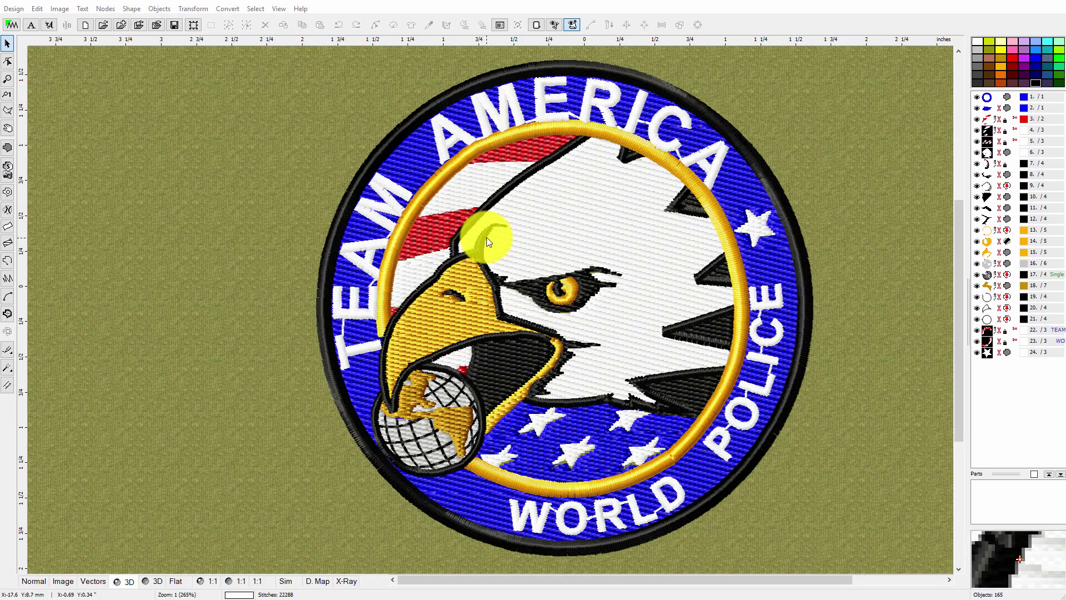
{"action": "left_click", "coordinate": [8, 350]}
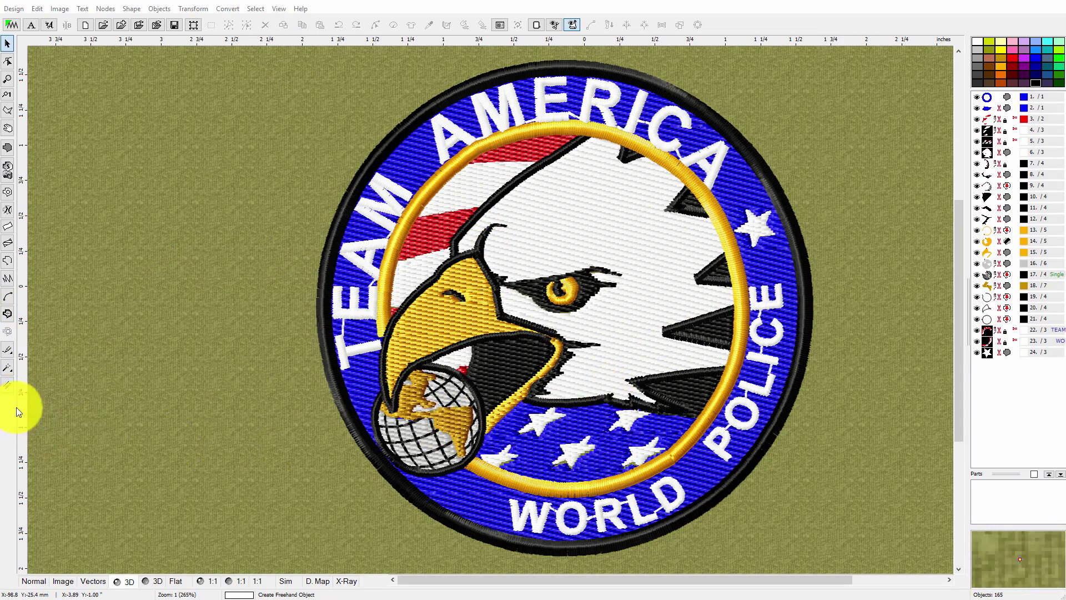